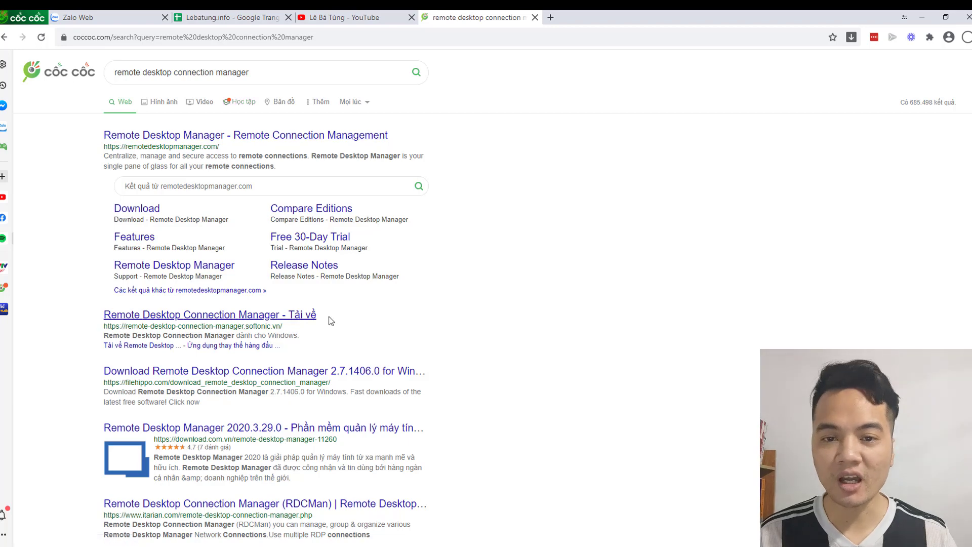
Open the Softonic search result for Remote Desktop Connection Manager, dismiss the CCleaner offer and start the free download for PC
left_click(308, 315)
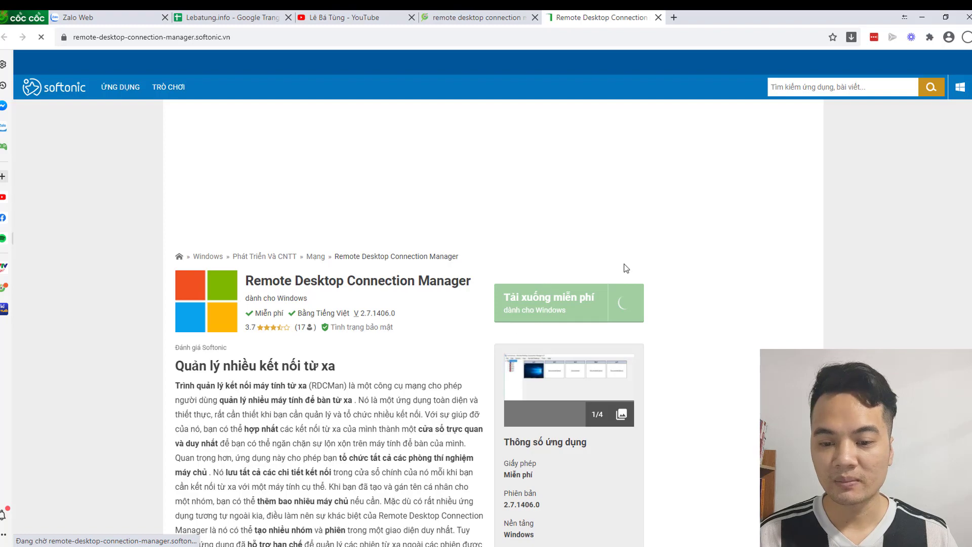
scroll(564, 294, "down", 6)
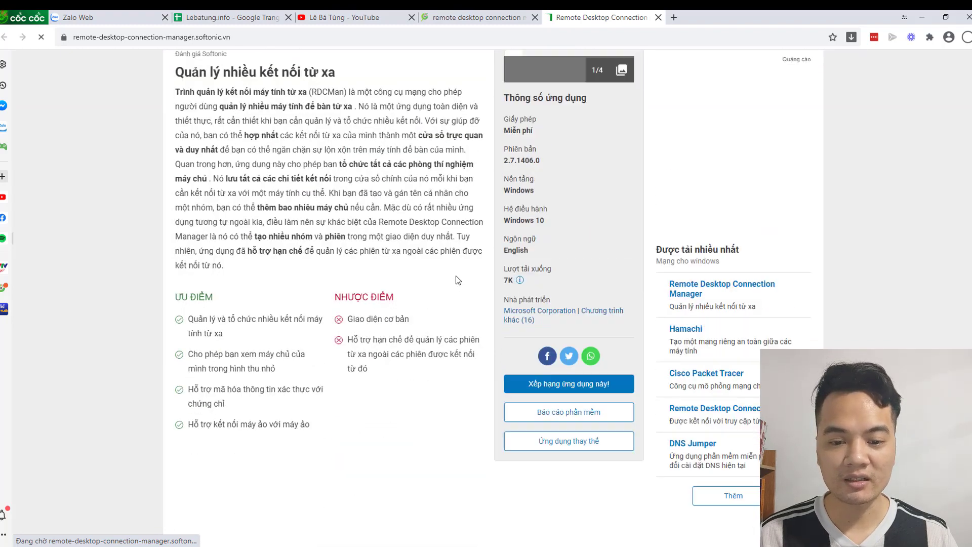
scroll(458, 281, "up", 6)
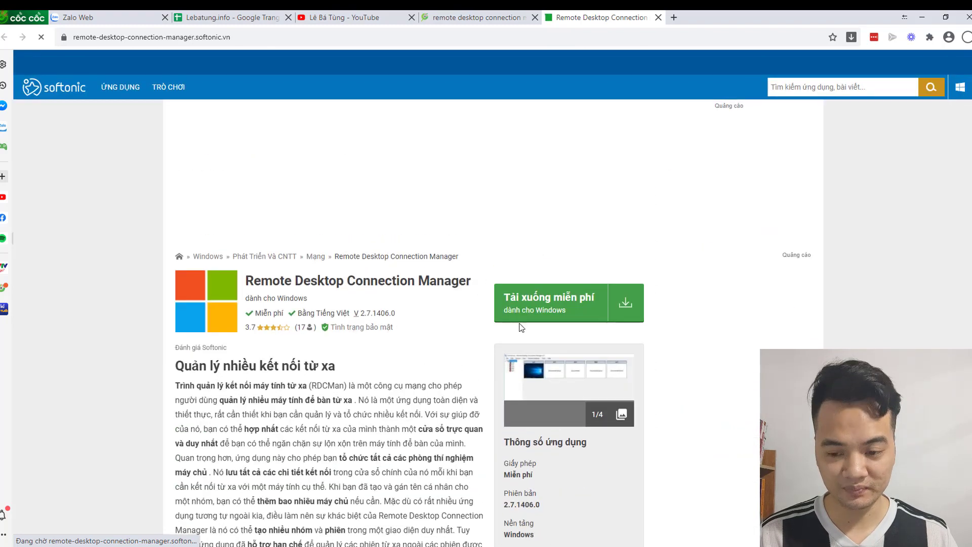
left_click(558, 302)
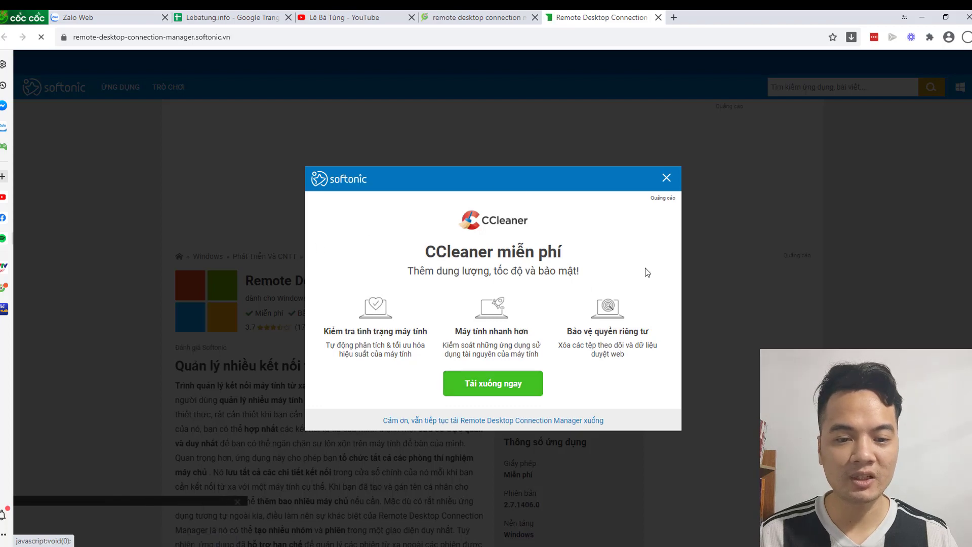
left_click(666, 178)
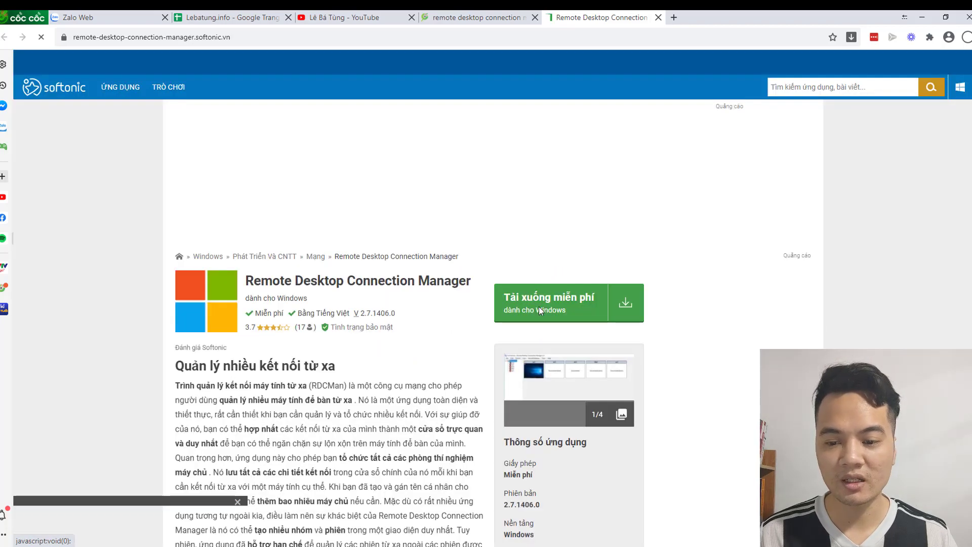
left_click(565, 310)
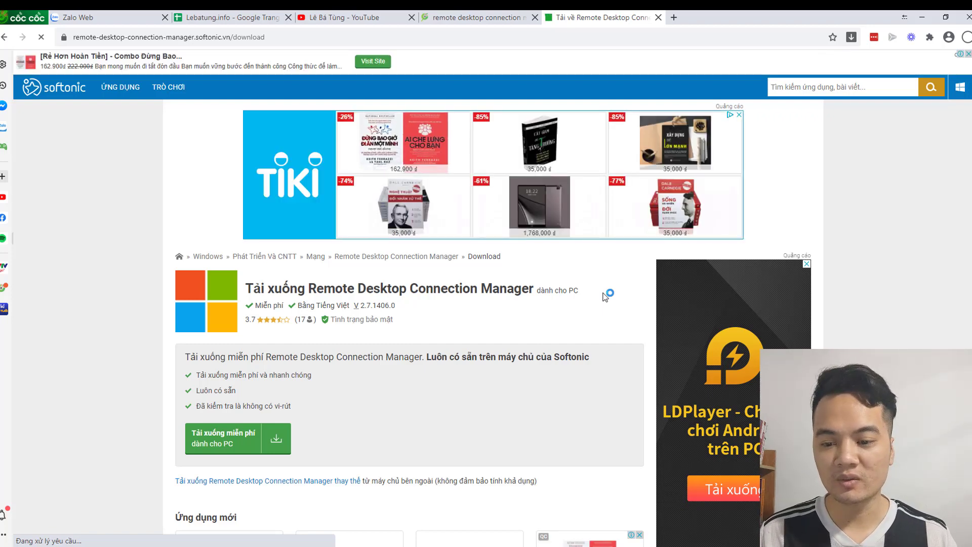
left_click(220, 448)
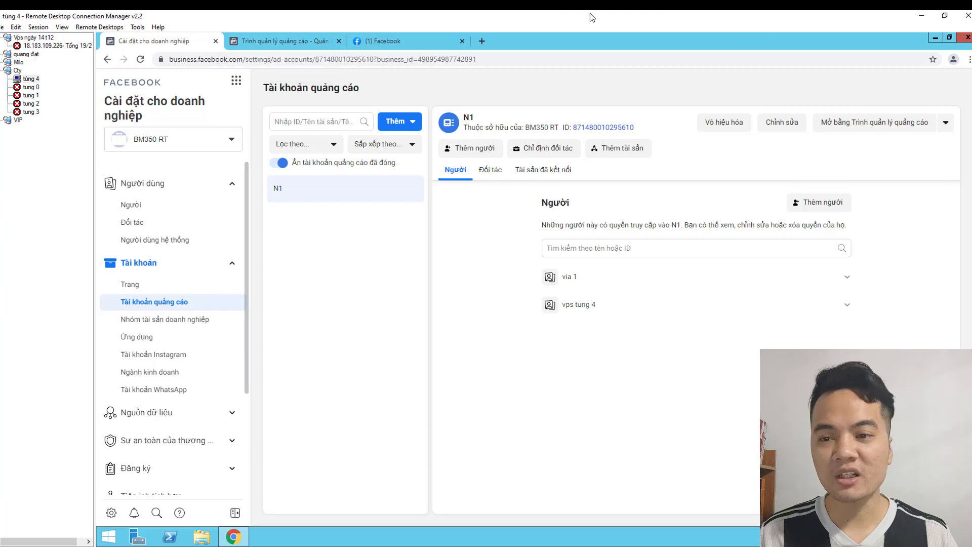
Minimize the browser inside the tùng 4 remote session and return to Remote Desktop Connection Manager
left_click(937, 39)
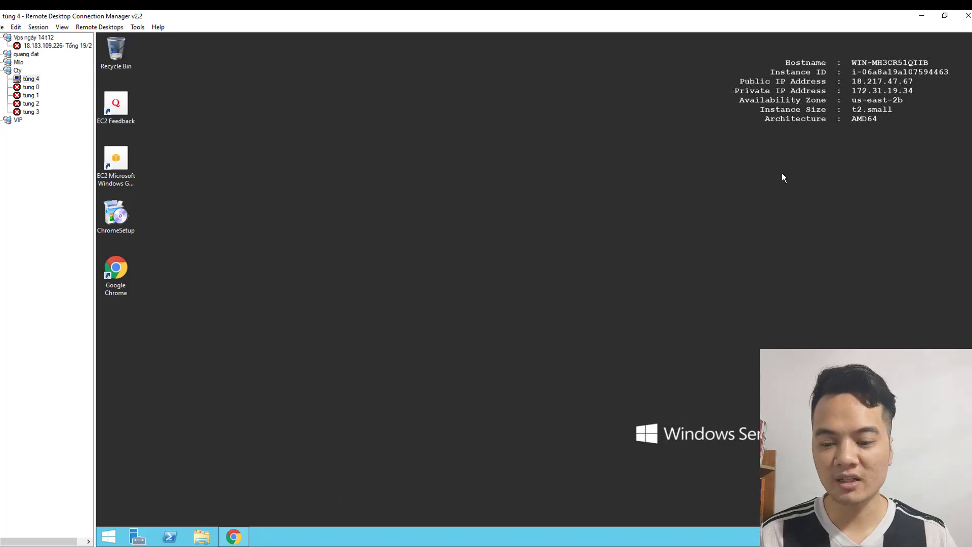
left_click(923, 16)
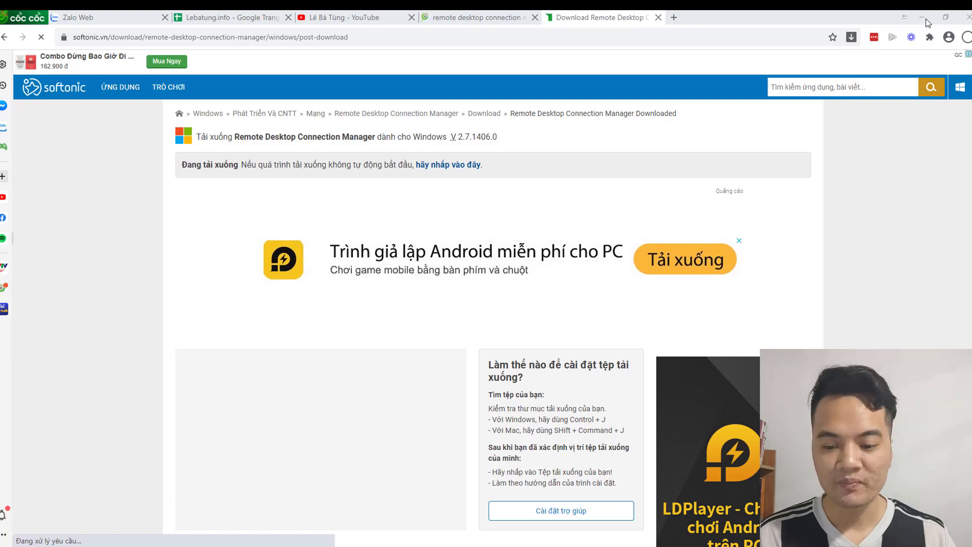
key("alt+Tab")
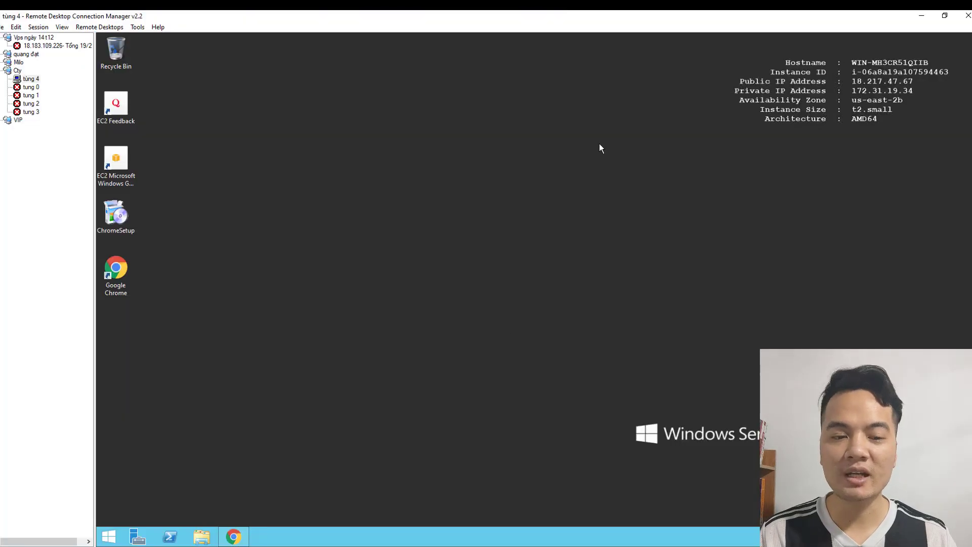
left_click(1, 28)
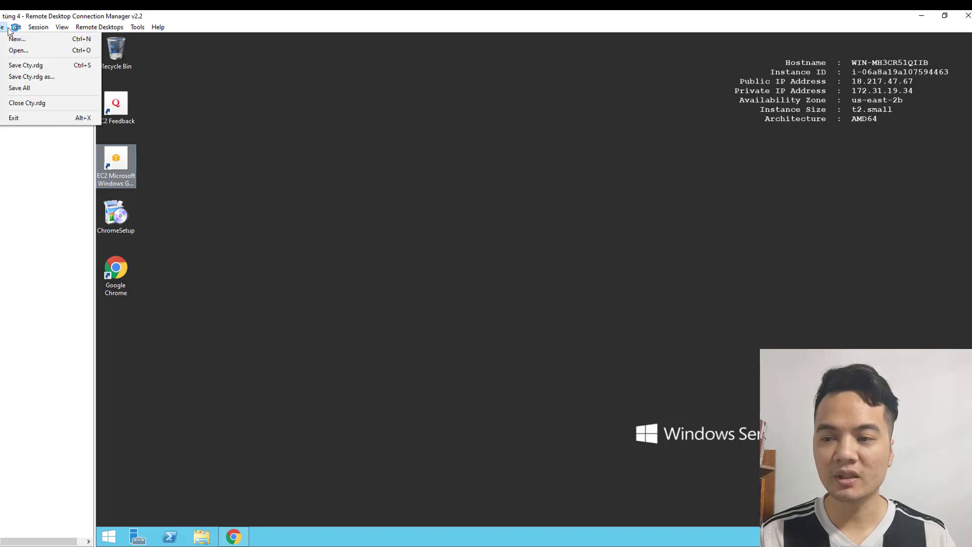
left_click(26, 39)
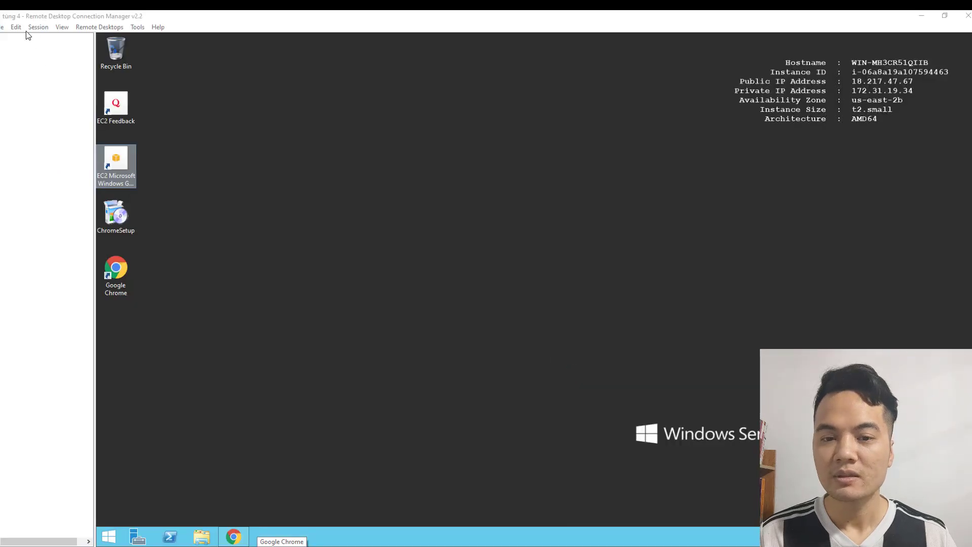
key("ctrl+n")
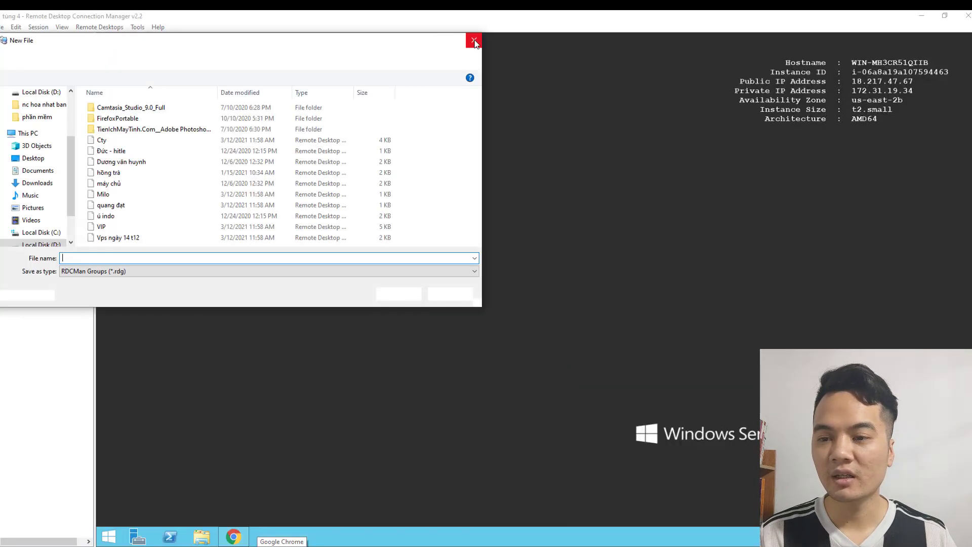
left_click(474, 40)
Create a new RDCMan group file named cai dat vps in the phần mềm folder on Local Disk (D:)
left_click(3, 28)
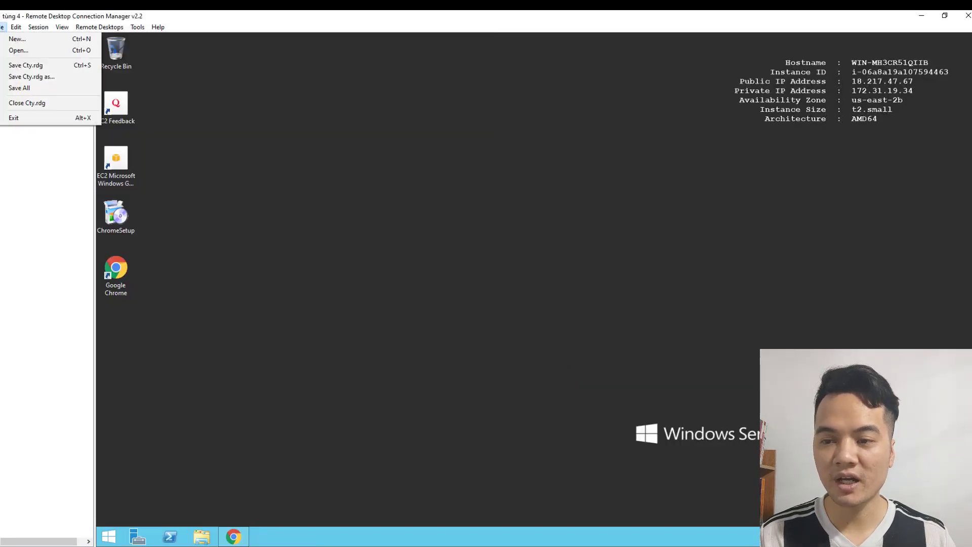
left_click(268, 75)
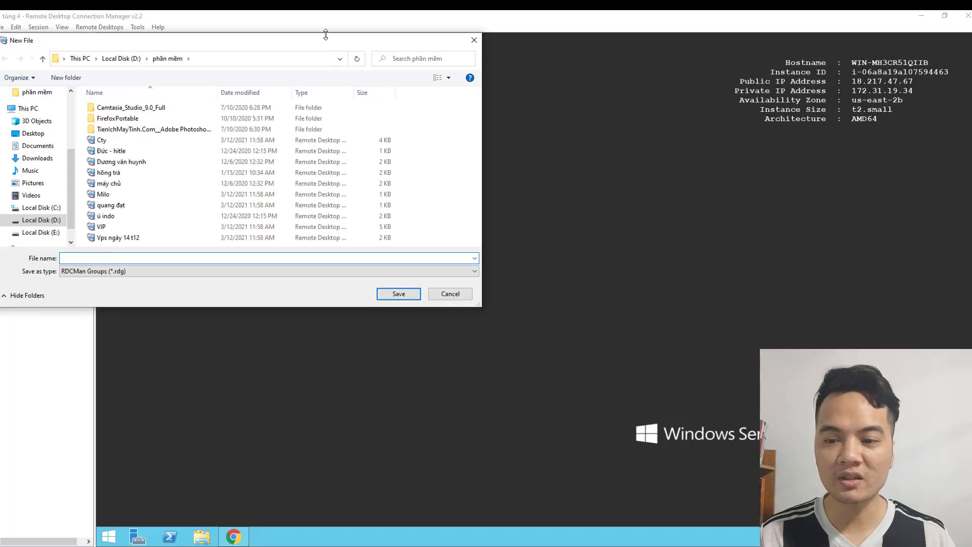
left_click_drag(325, 35, 325, 47)
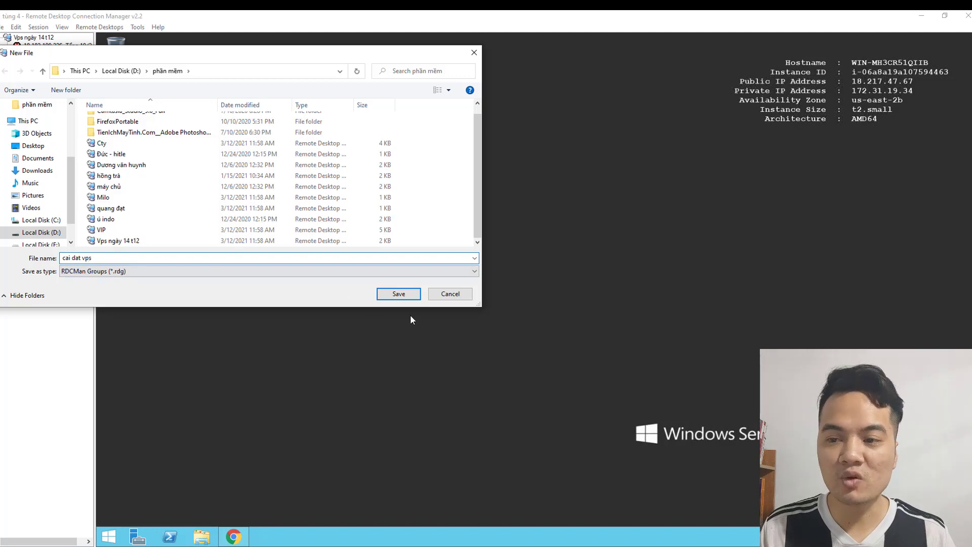
left_click(399, 294)
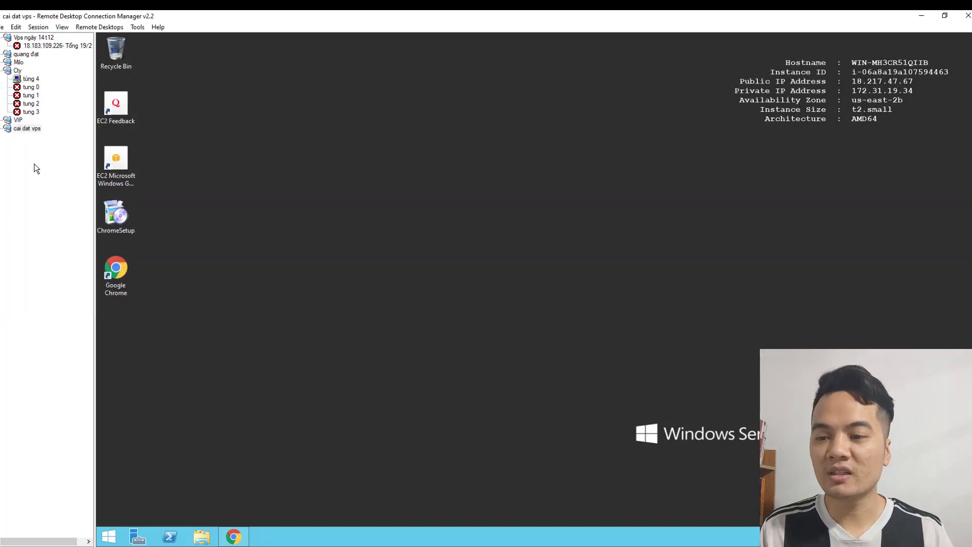
Start adding a server to the cai dat vps group
left_click(13, 131)
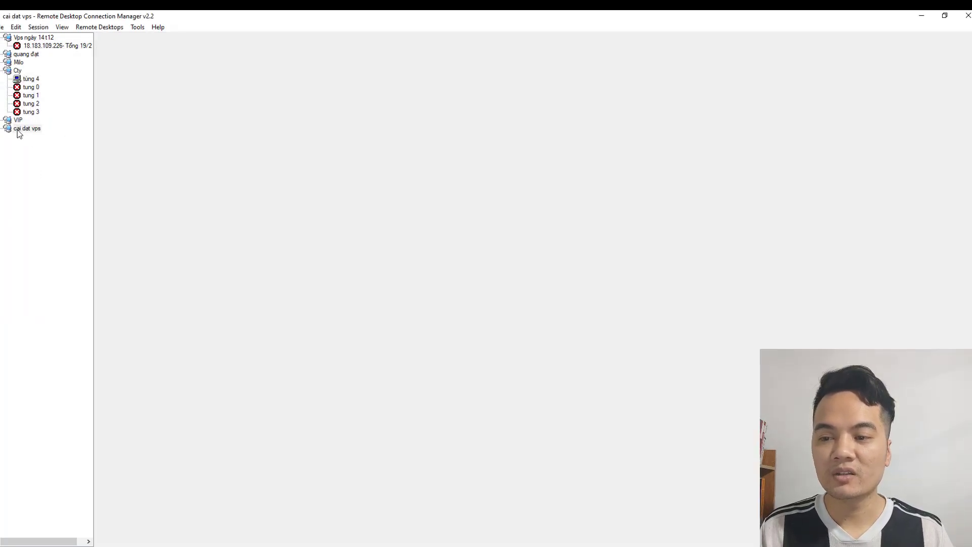
left_click(10, 129)
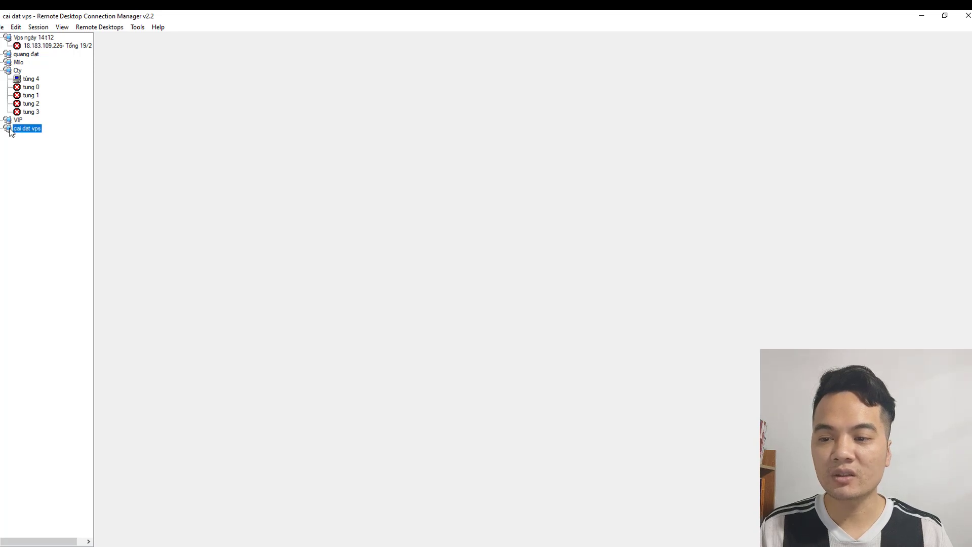
right_click(10, 130)
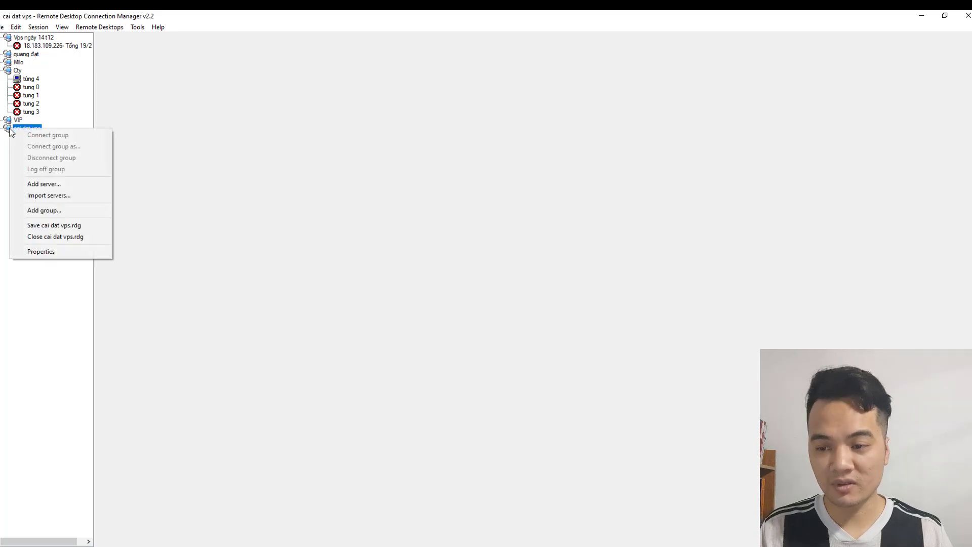
left_click(47, 183)
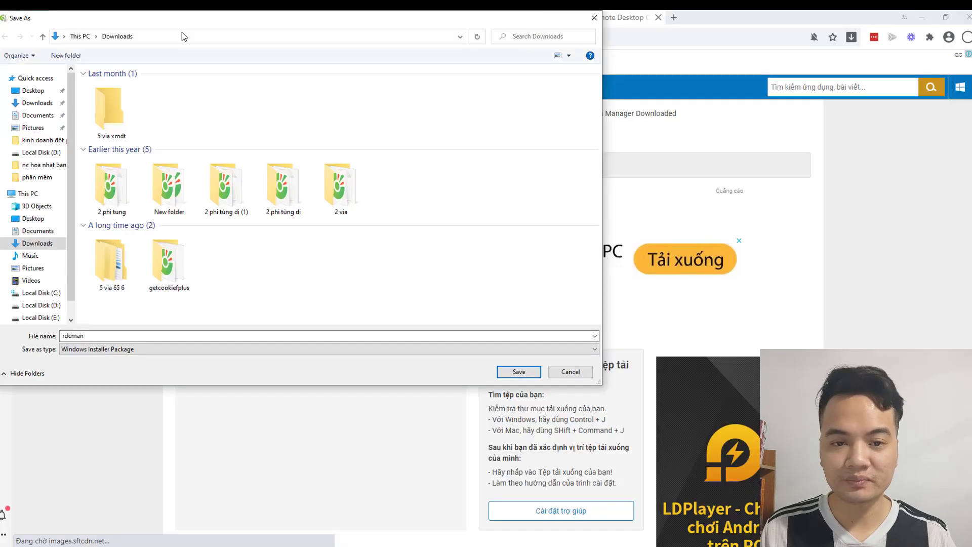
Save the rdcman Windows Installer Package to the Downloads folder
key("Return")
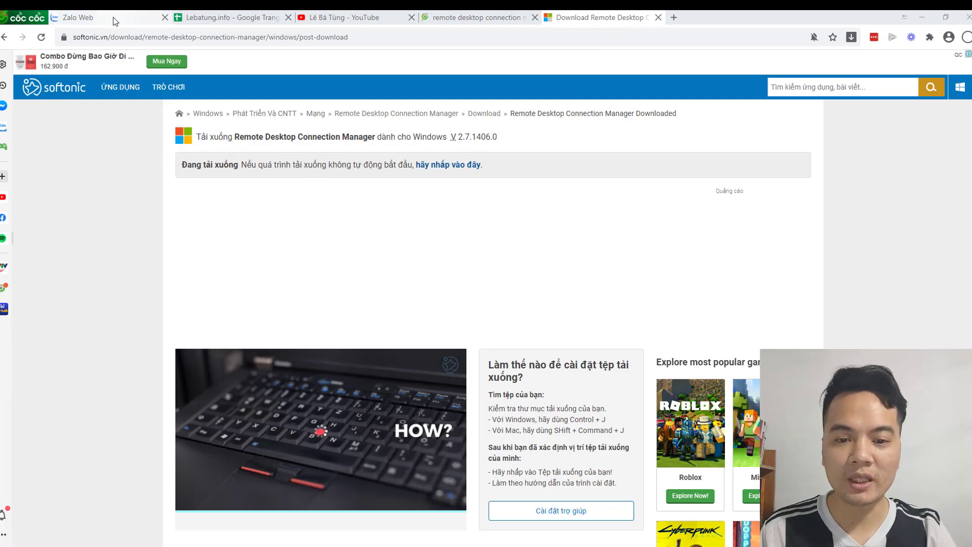
Copy the VPS IP address 3.142.49.50 from the Truyền File chat in Zalo and enter it as the new server's name
left_click(115, 20)
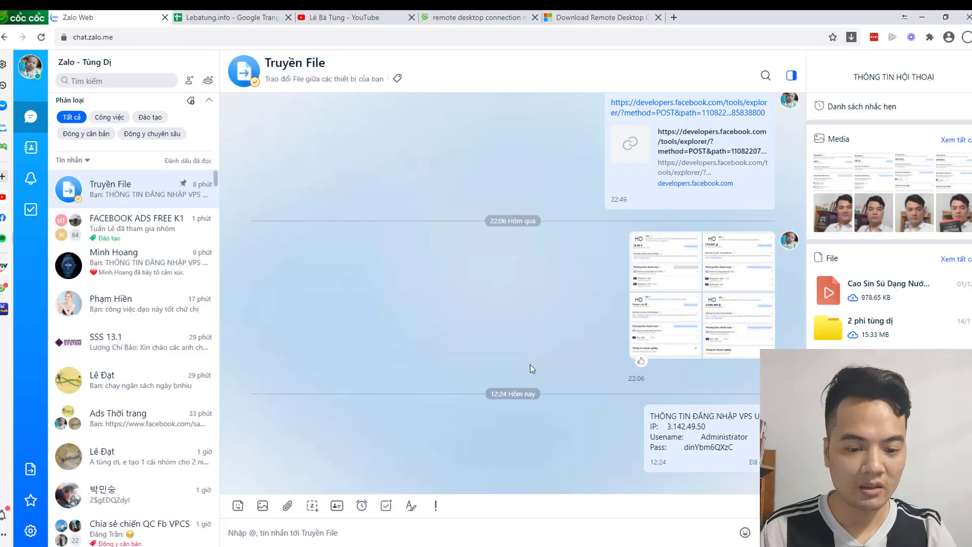
left_click_drag(710, 429, 668, 428)
key("ctrl+c")
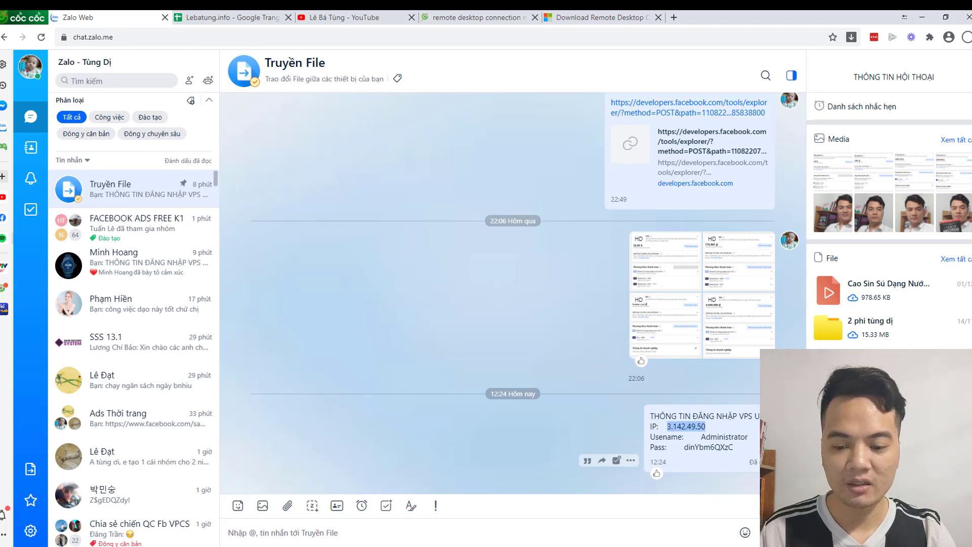
key("alt+Tab")
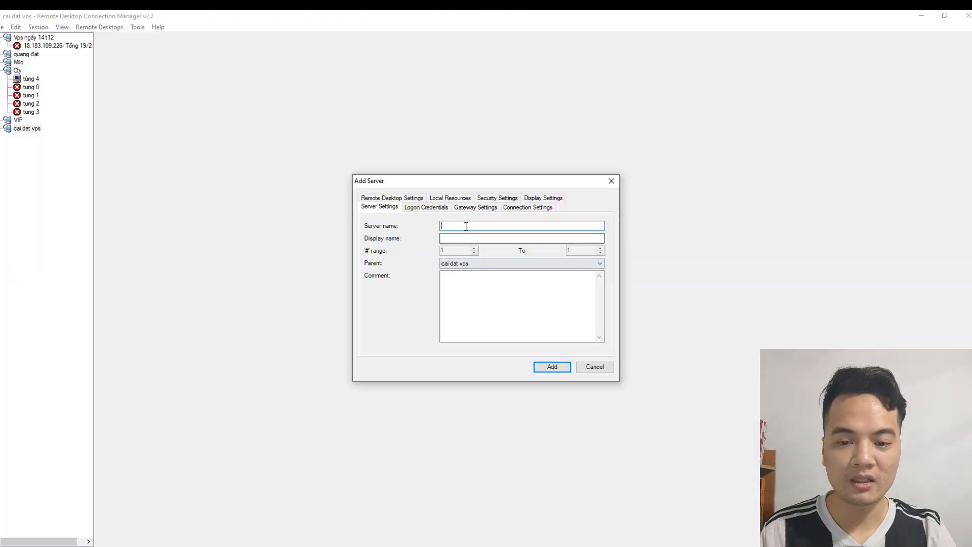
key("ctrl+v")
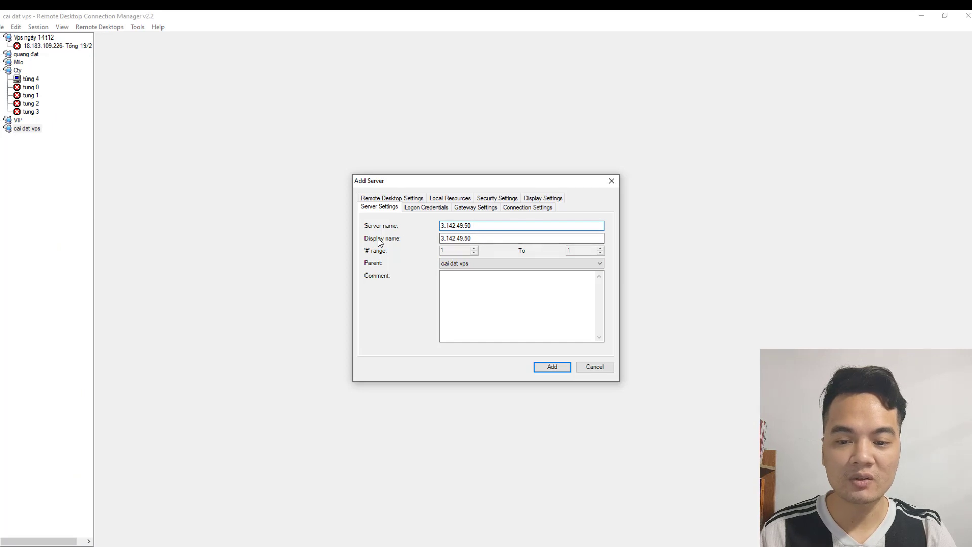
Set the server's display name to vps n12/3 mỹ and add it to the cai dat vps group
key("Tab")
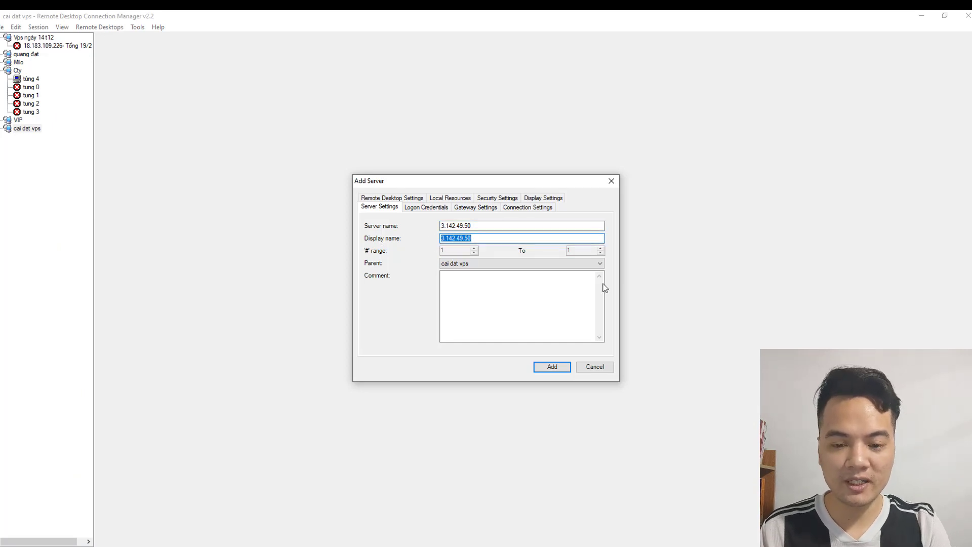
type("vps n12/3 mỹ")
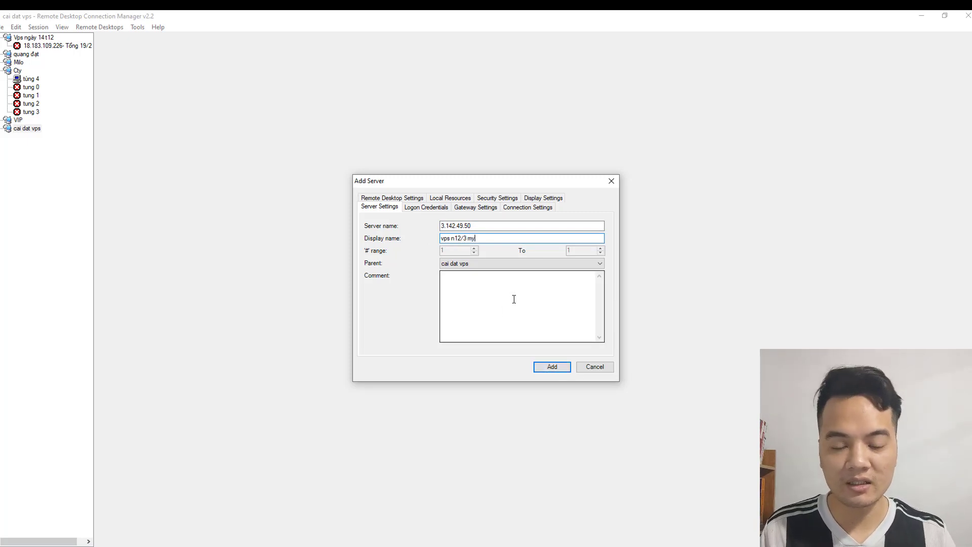
left_click(551, 369)
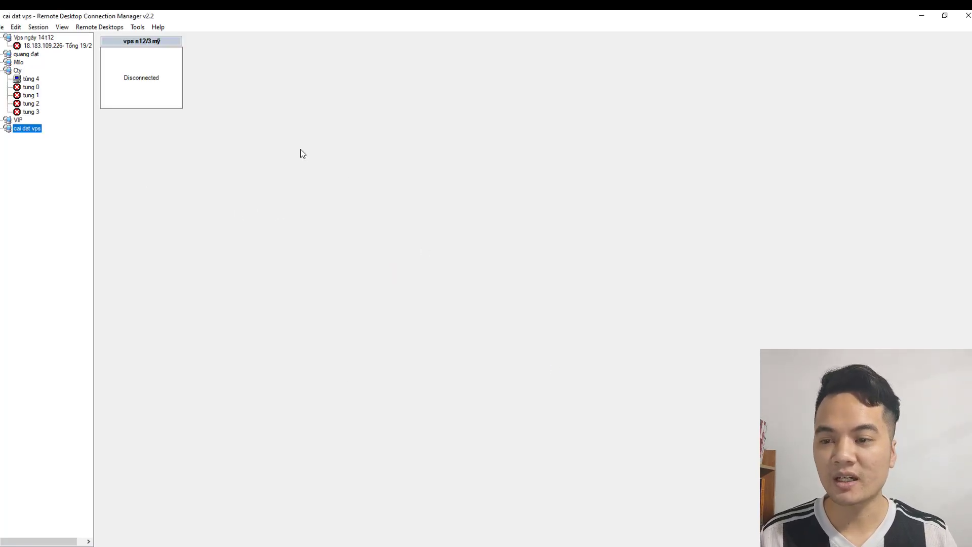
Connect to the vps n12/3 mỹ server
left_click(140, 43)
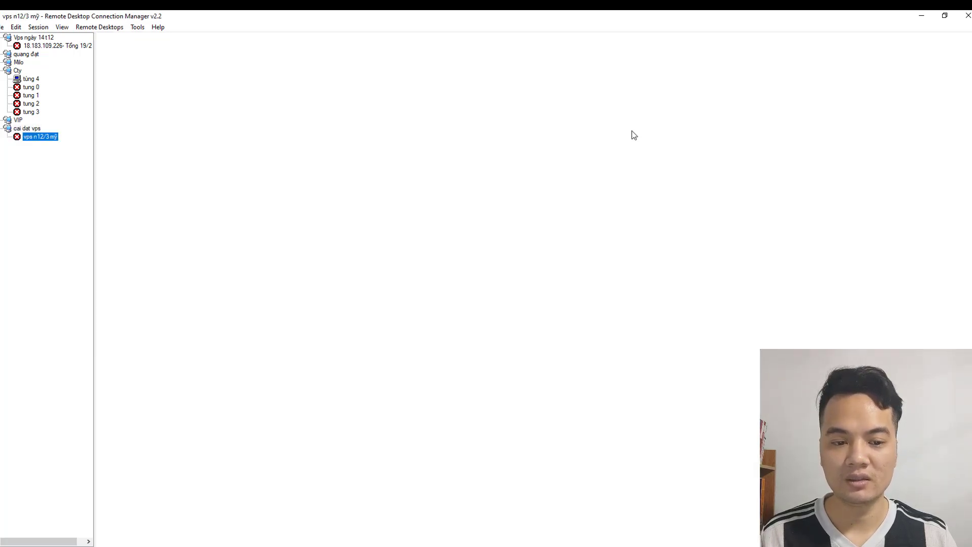
double_click(45, 139)
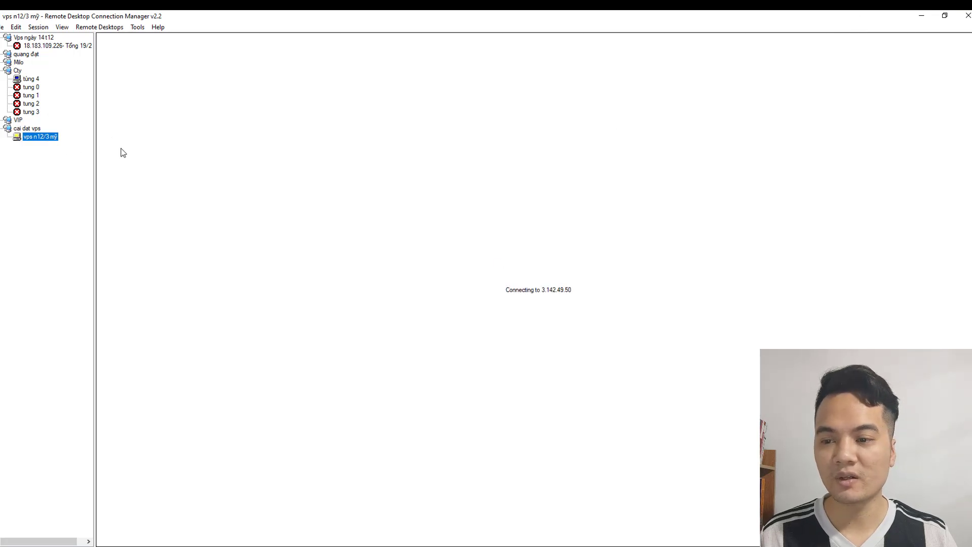
right_click(47, 138)
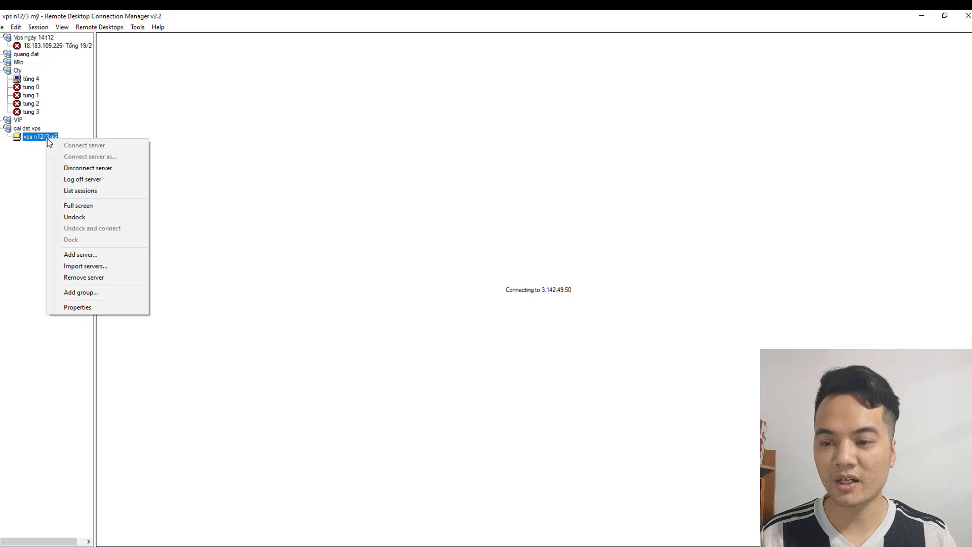
left_click(567, 148)
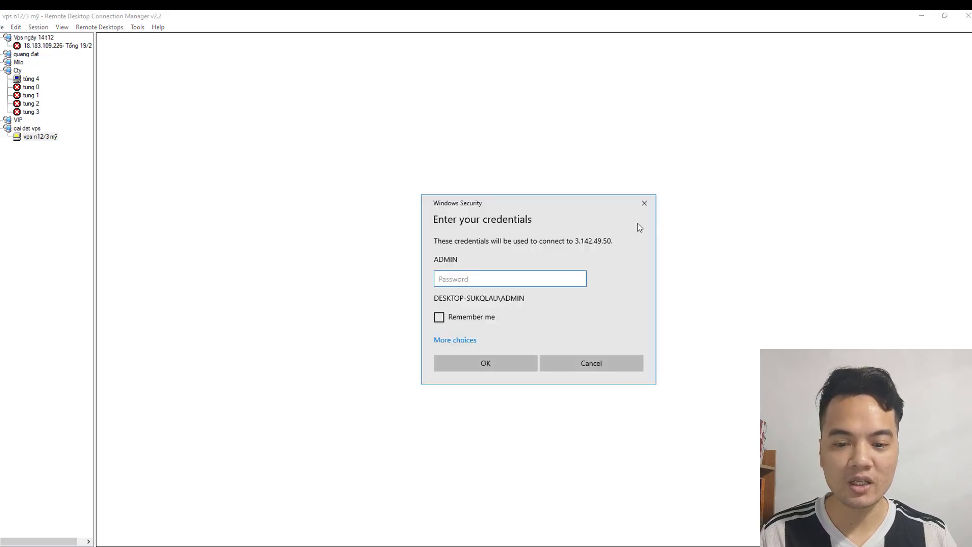
Choose to use a different account and enter the user name Administrator, copied from the Truyền File chat in Zalo
left_click(454, 342)
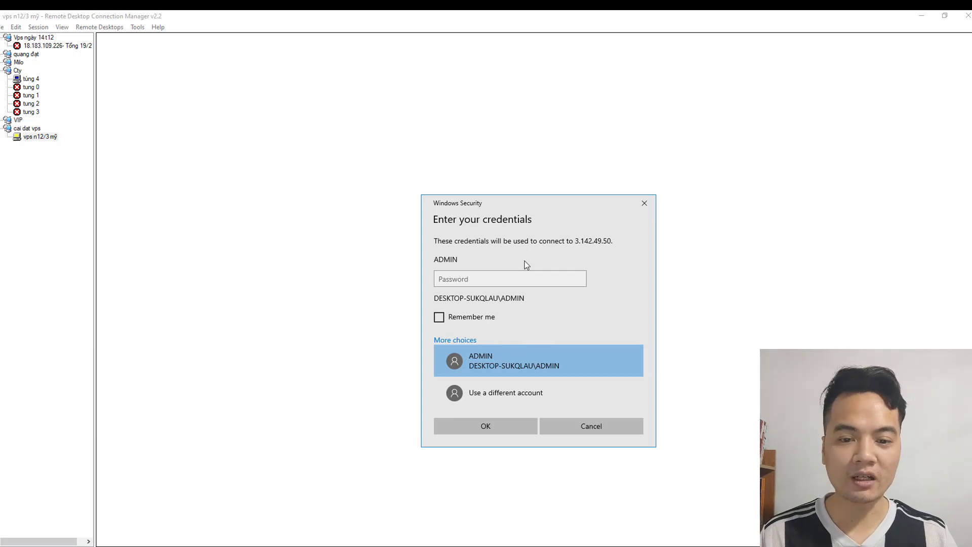
left_click(501, 393)
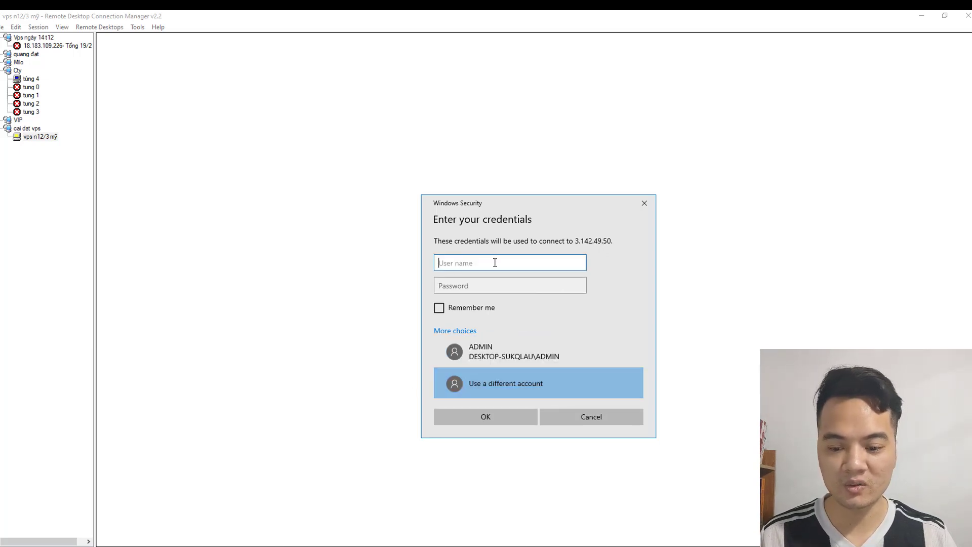
key("alt+Tab")
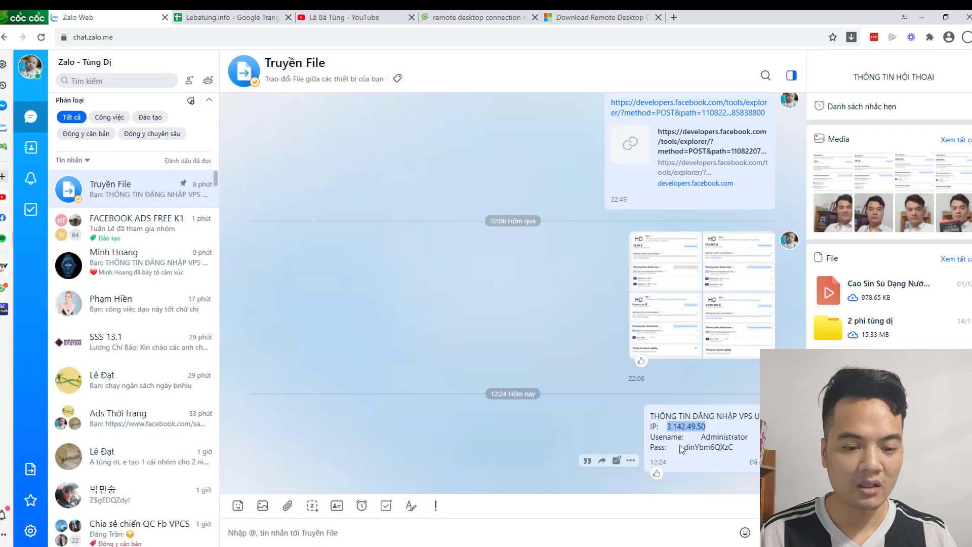
double_click(719, 437)
key("ctrl+c")
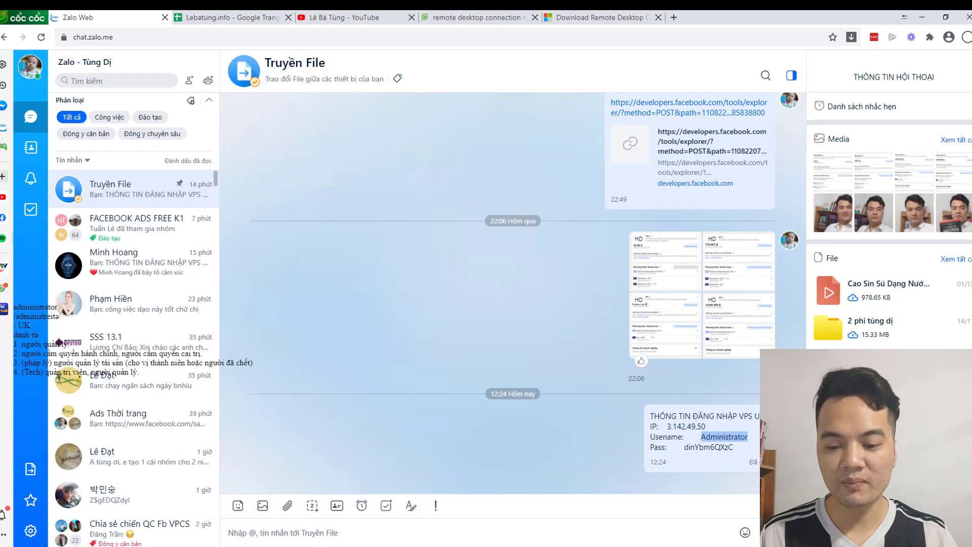
right_click(719, 437)
key("alt+Tab")
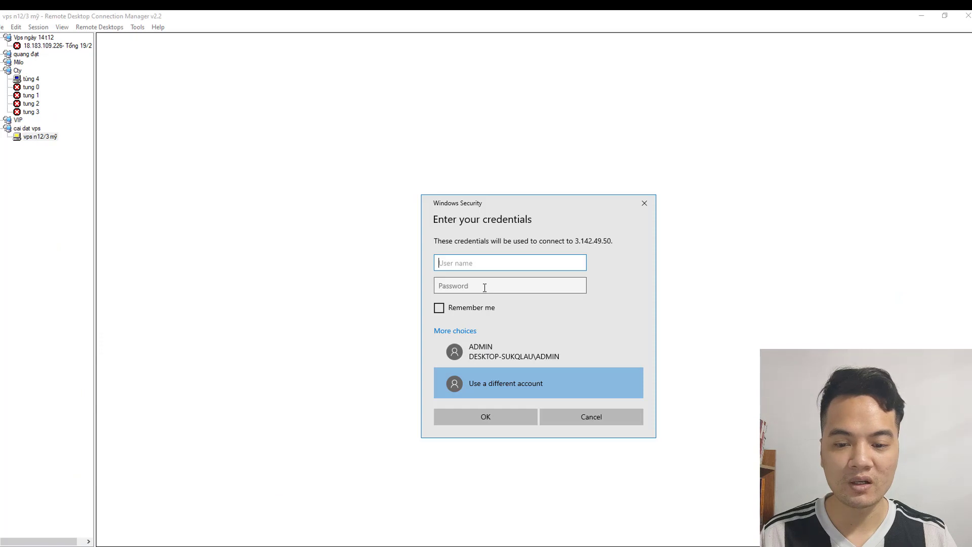
key("ctrl+v")
Copy the VPS password from the Zalo chat into the password field, have the credentials remembered, and submit the login
left_click(484, 285)
key("alt+Tab")
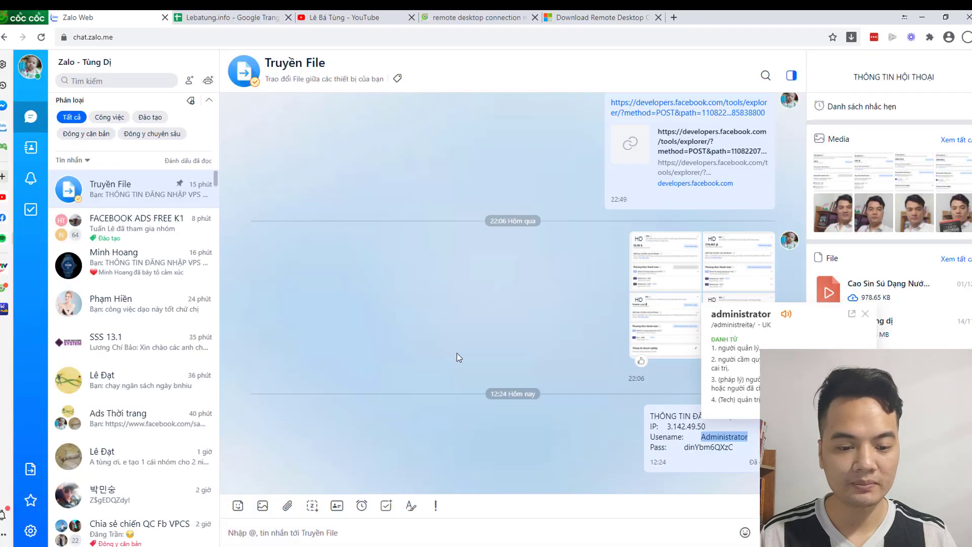
double_click(712, 448)
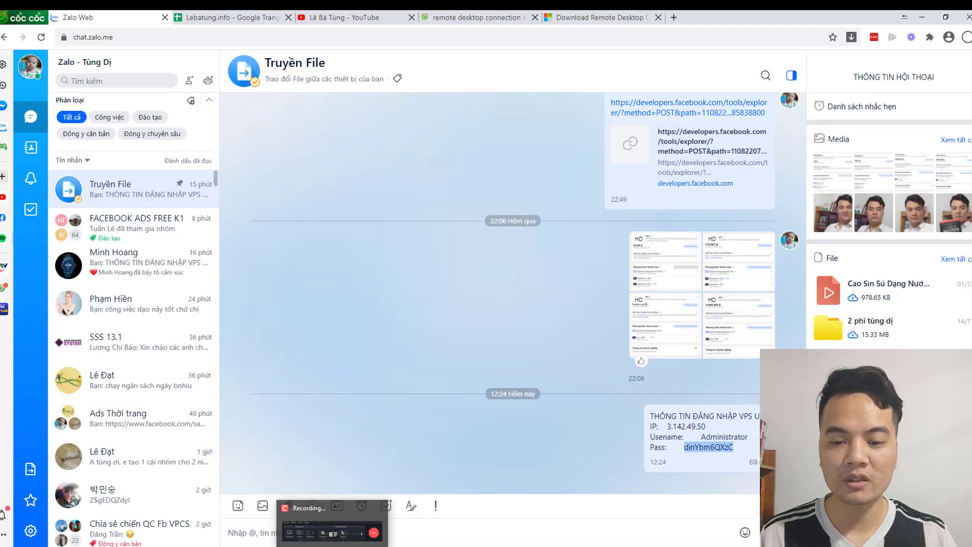
key("alt+Tab")
key("ctrl+v")
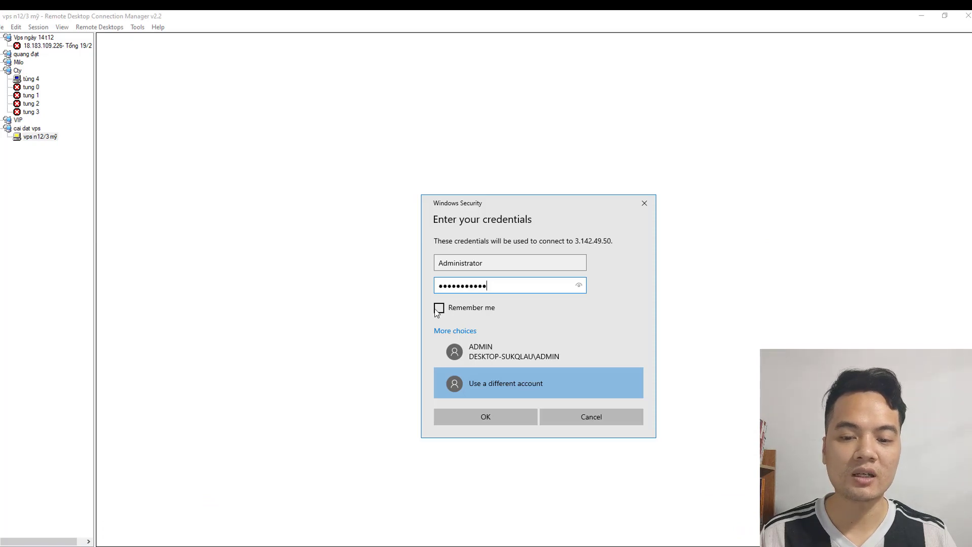
left_click(439, 307)
left_click(508, 418)
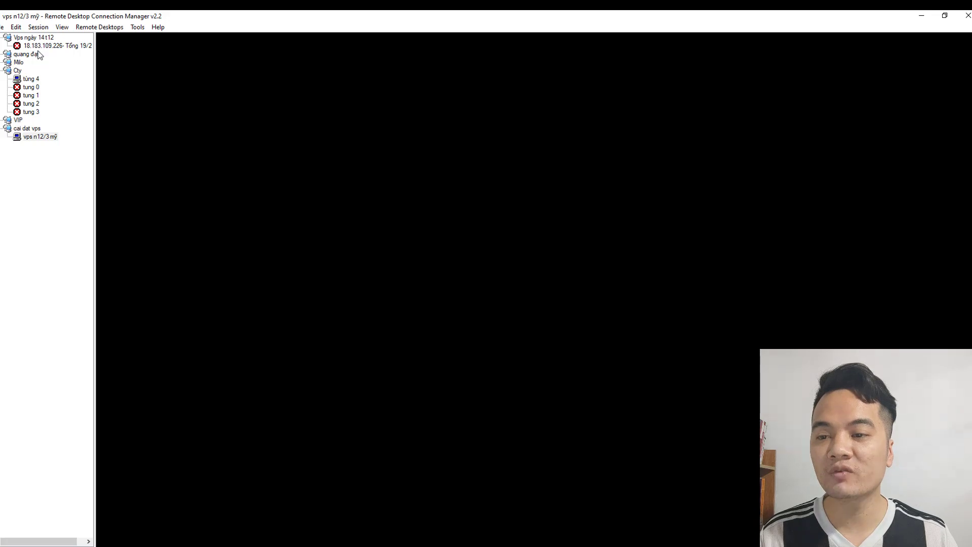
Look through the servers in the Vps ngày 14t12 and Cty groups and the overview of the VIP group
left_click(44, 46)
left_click(31, 79)
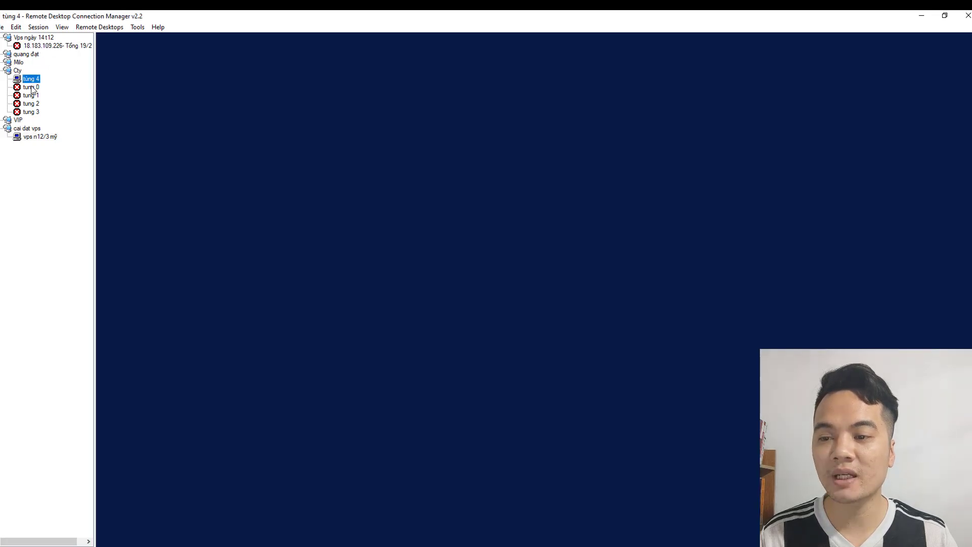
left_click(30, 87)
left_click(31, 95)
left_click(31, 104)
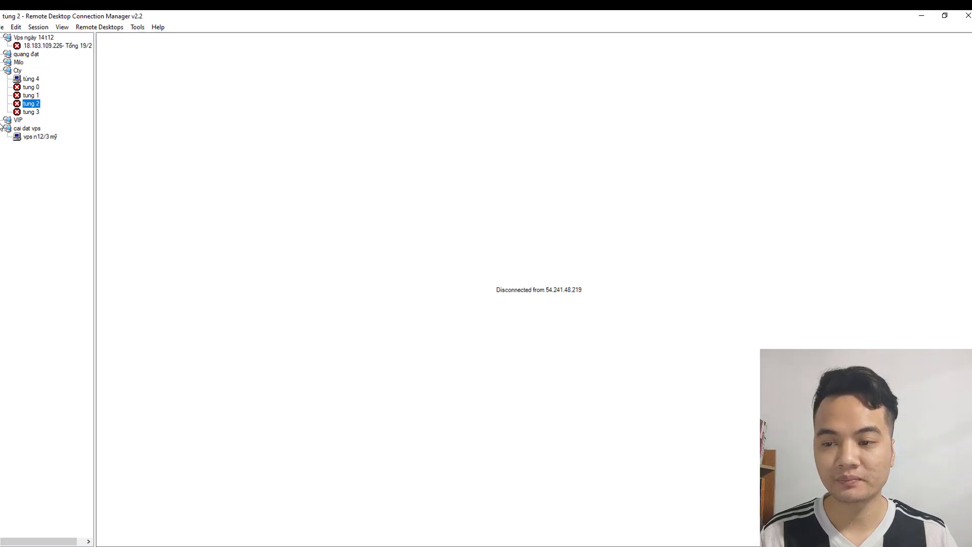
left_click(9, 122)
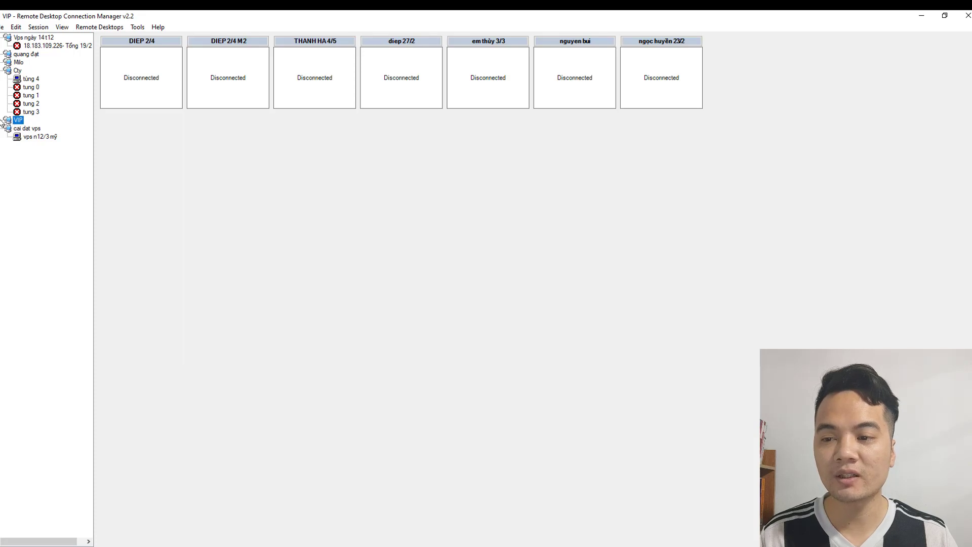
left_click(3, 122)
left_click(3, 121)
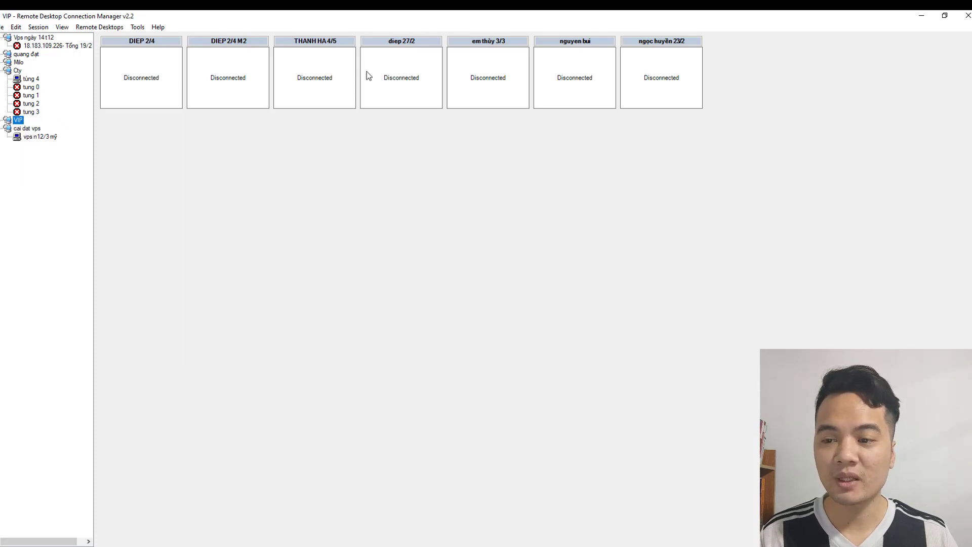
Compare the remote desktops of vps n12/3 mỹ and the first server in the Cty group
double_click(36, 137)
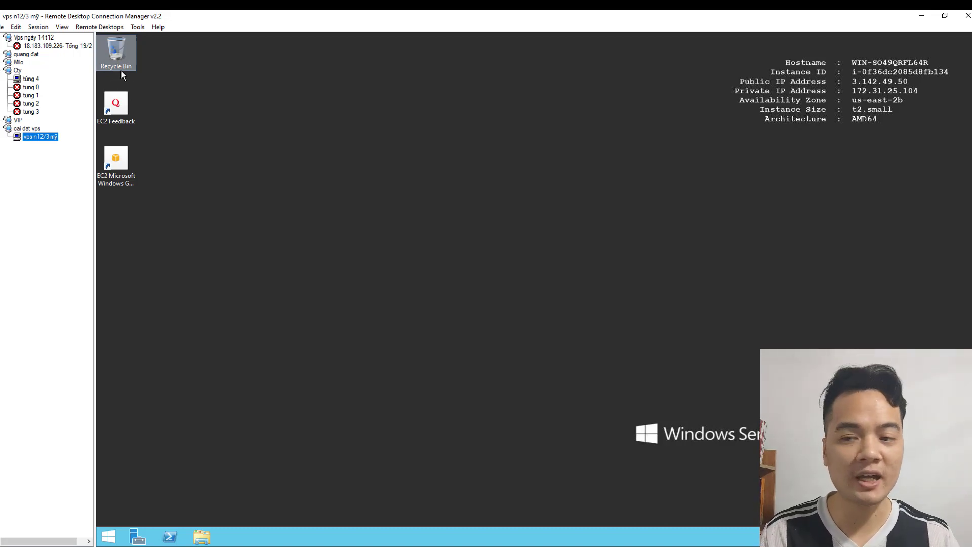
left_click(30, 79)
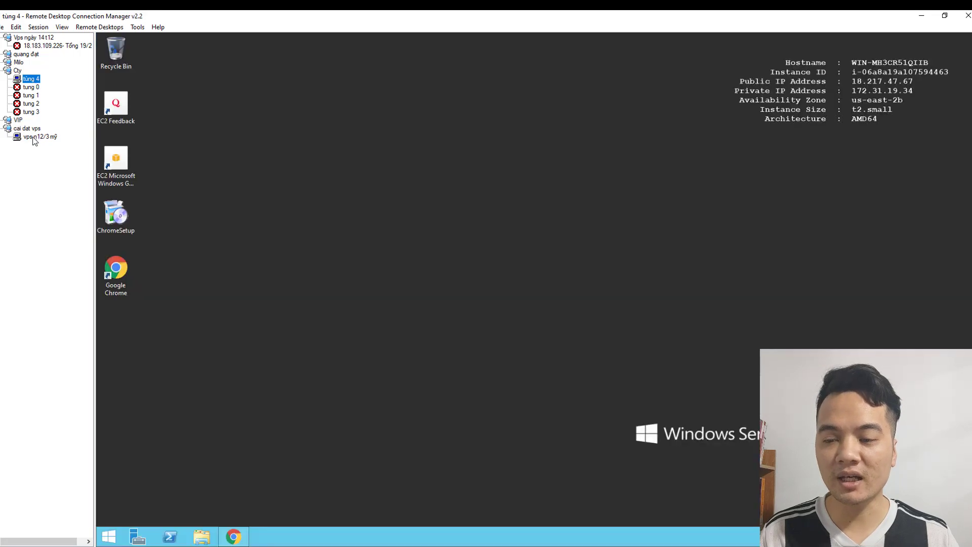
left_click(39, 136)
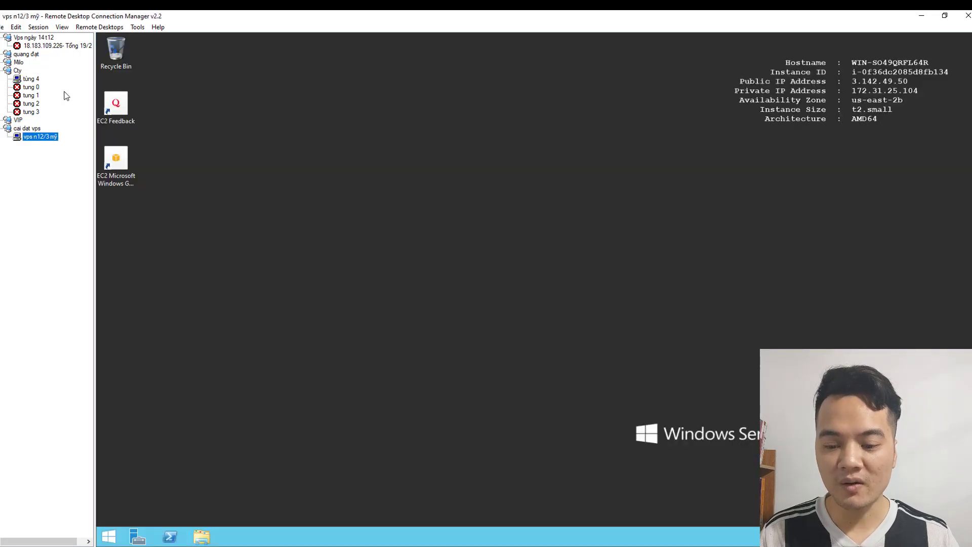
left_click(28, 79)
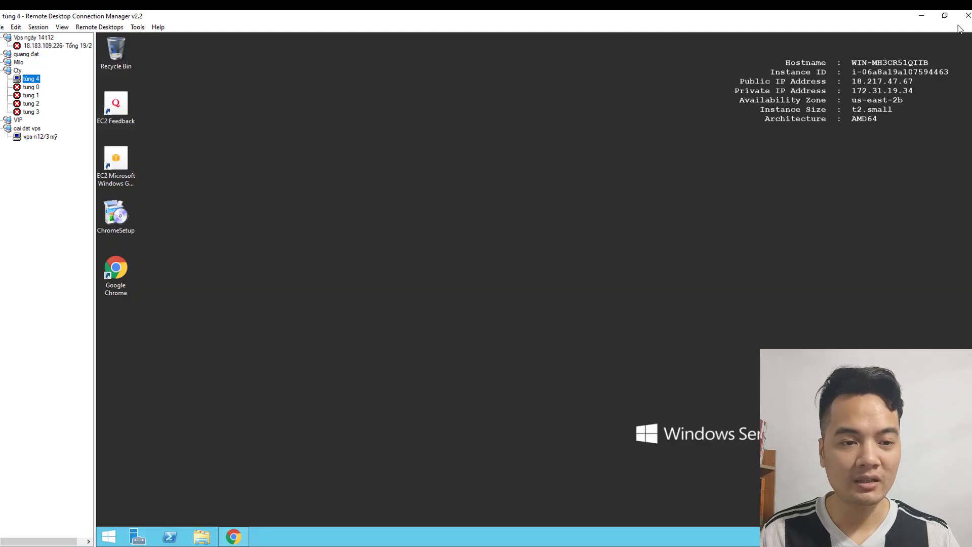
Minimize the open windows and locate the ChromeSetup installer on the local desktop
left_click(923, 16)
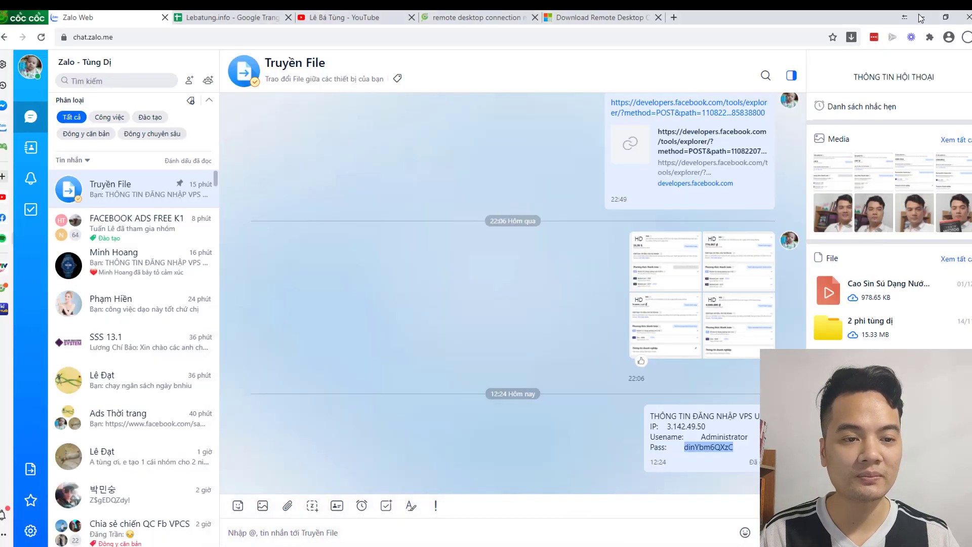
left_click(922, 17)
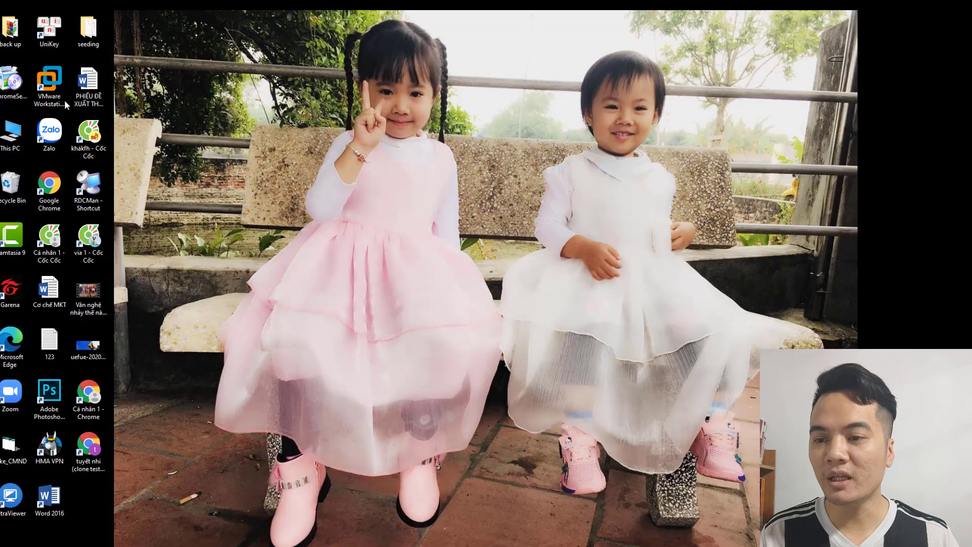
left_click(6, 78)
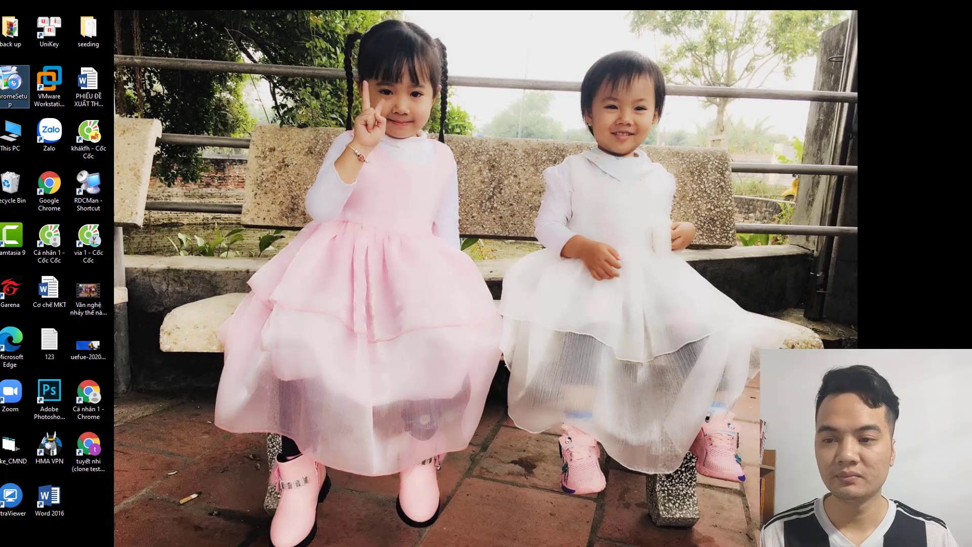
double_click(14, 82)
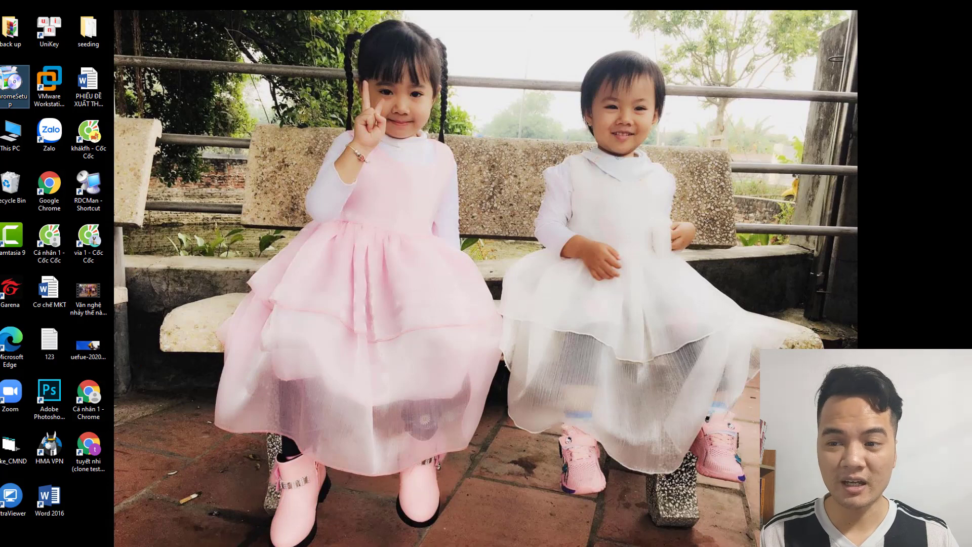
Switch back to Remote Desktop Connection Manager and copy ChromeSetup from the desktop of the first Cty server
left_click(328, 533)
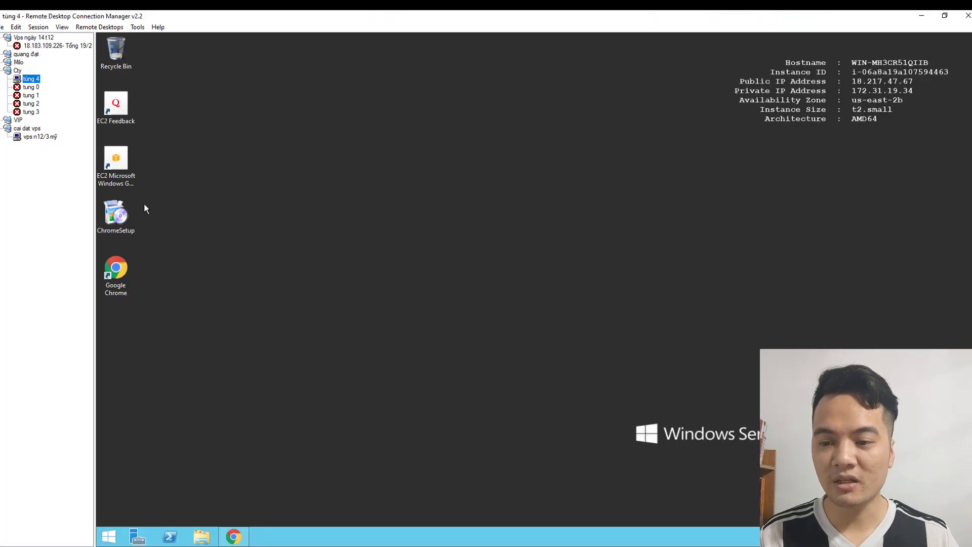
left_click(117, 217)
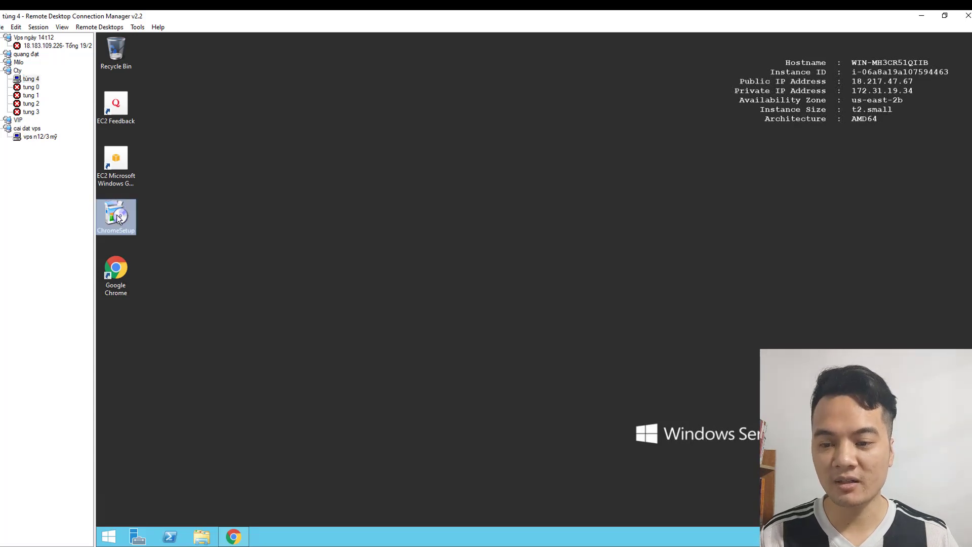
right_click(116, 215)
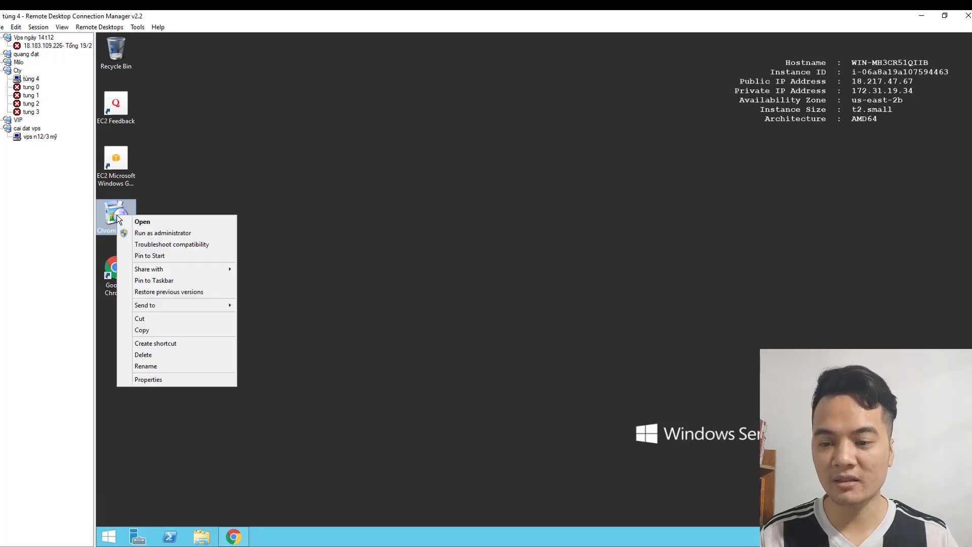
left_click(162, 330)
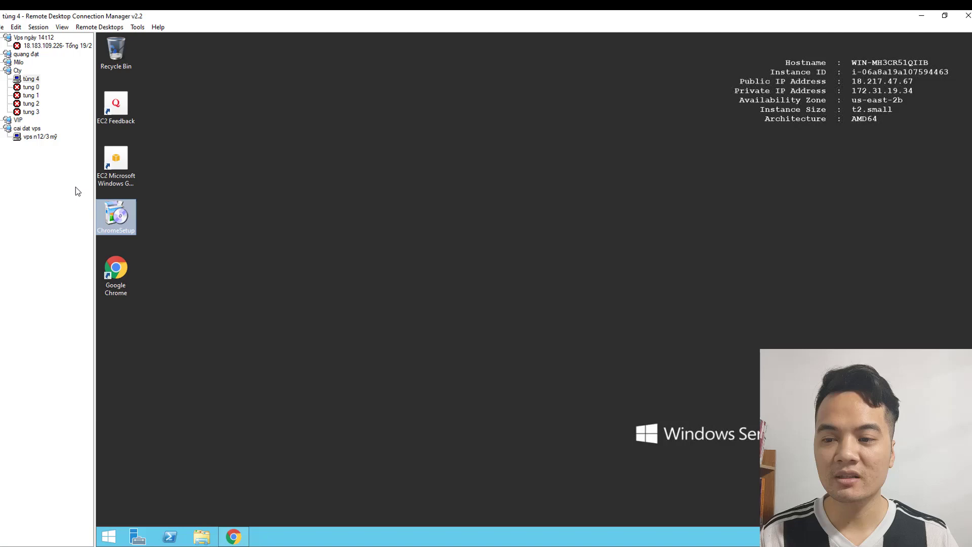
Paste ChromeSetup onto the desktop of vps n12/3 mỹ and place it below the EC2 Microsoft Windows icon
left_click(46, 136)
left_click(279, 247)
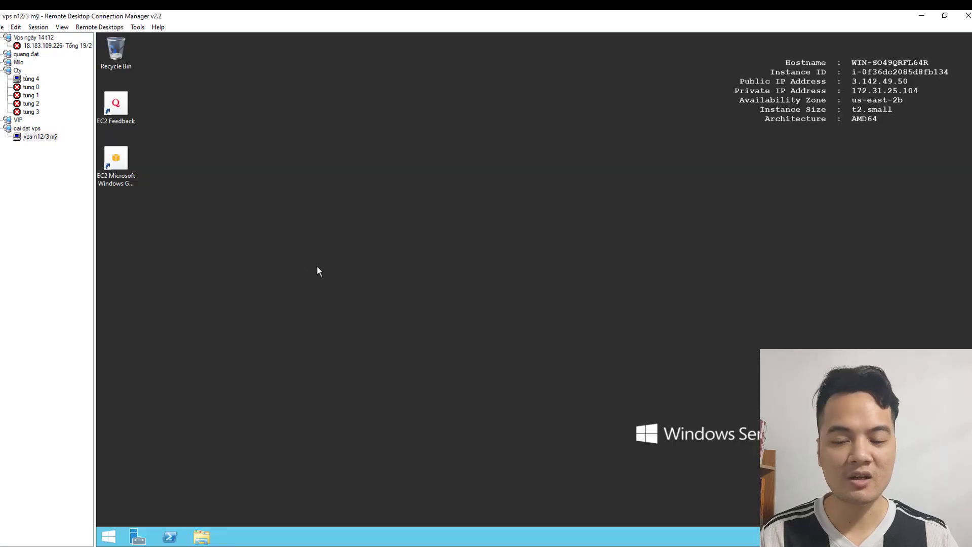
right_click(279, 245)
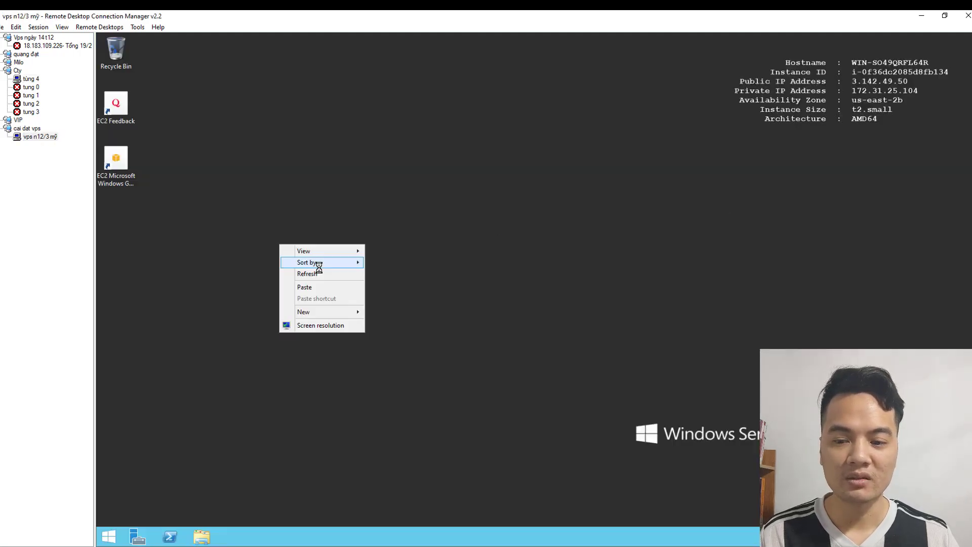
left_click(312, 286)
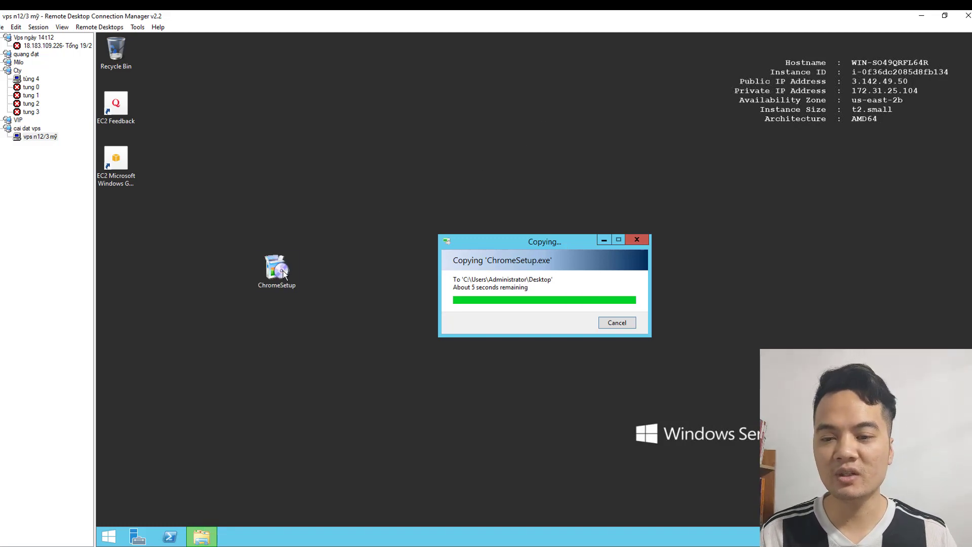
left_click_drag(284, 273, 120, 217)
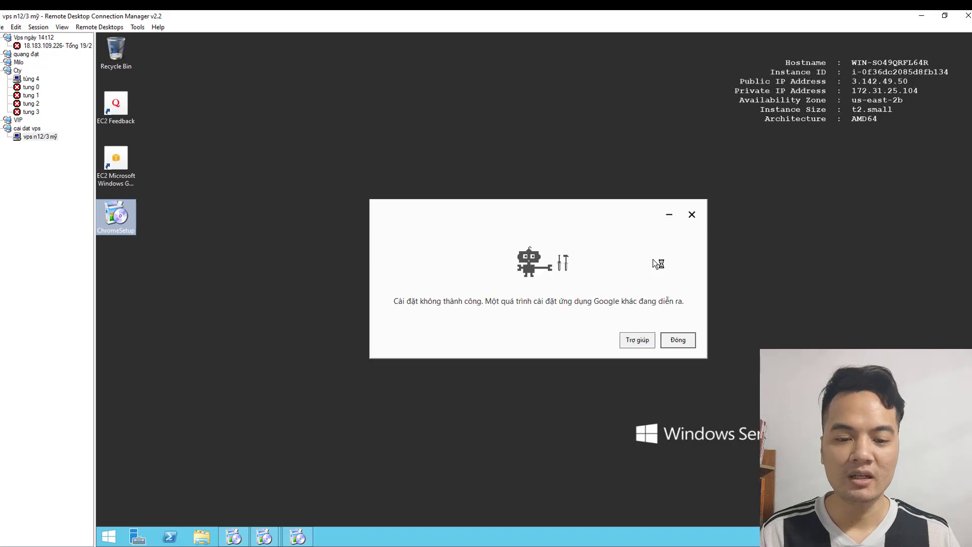
Close the duplicate installer's dialog, let Chrome finish installing on the VPS, and maximize its browser window
left_click(683, 344)
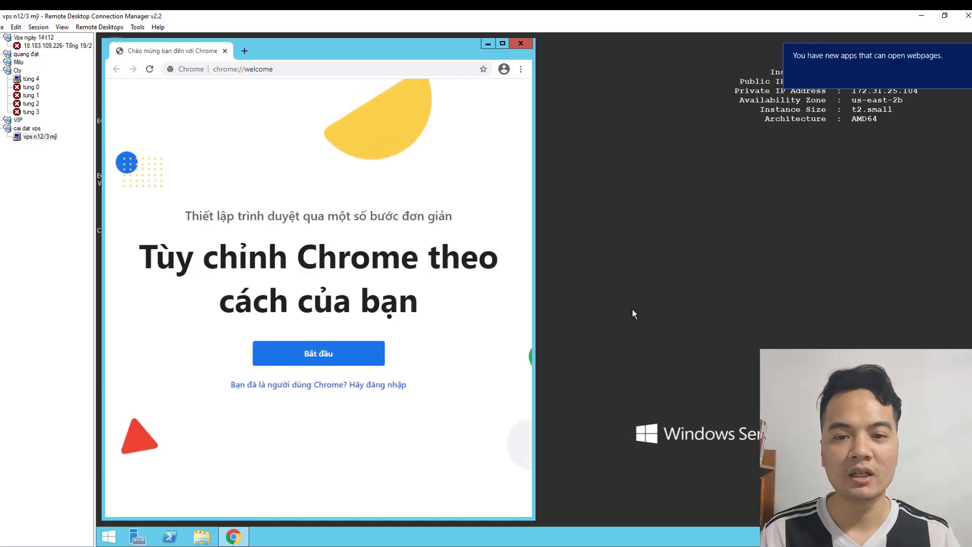
left_click(503, 44)
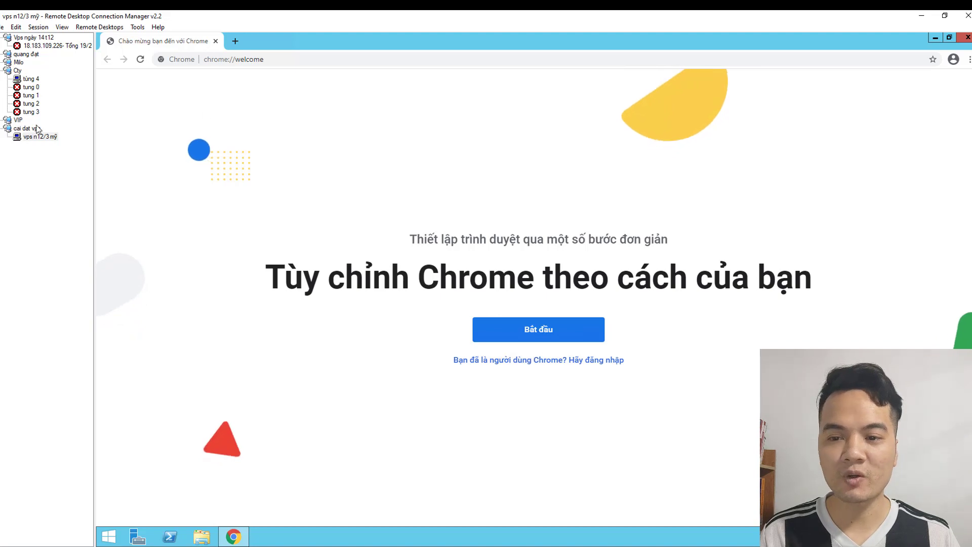
left_click(408, 59)
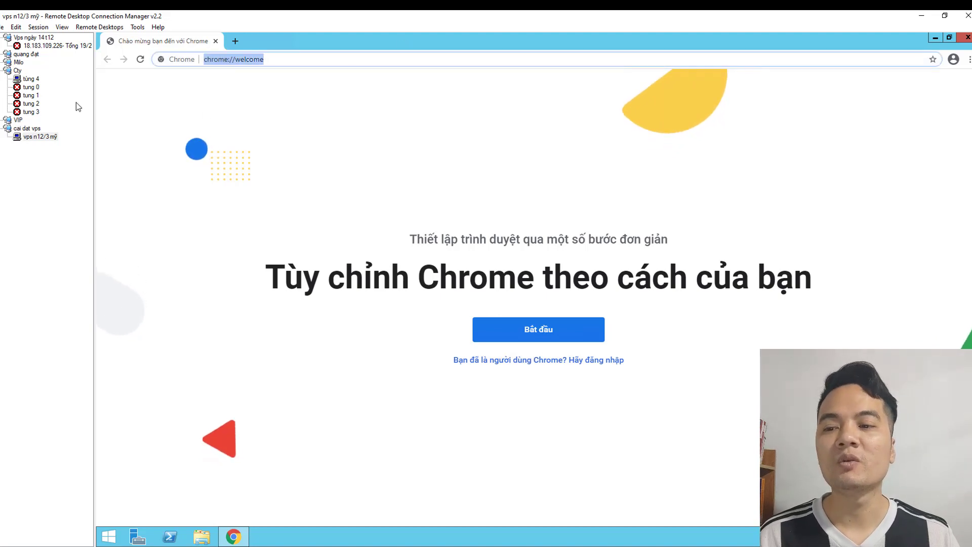
View the first Cty server's desktop, return to vps n12/3 mỹ and open fb.com in its Chrome browser
left_click(31, 79)
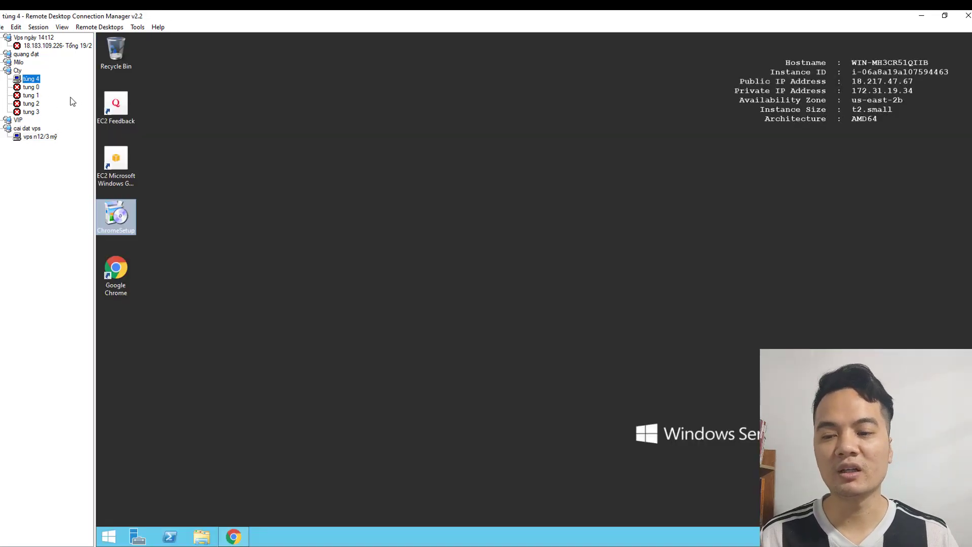
left_click(40, 137)
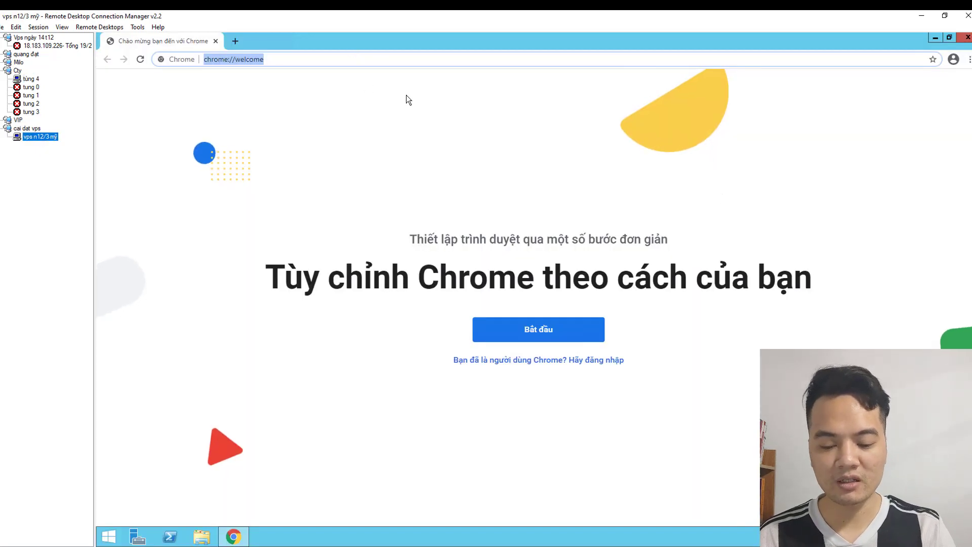
left_click(382, 59)
key("ctrl+a")
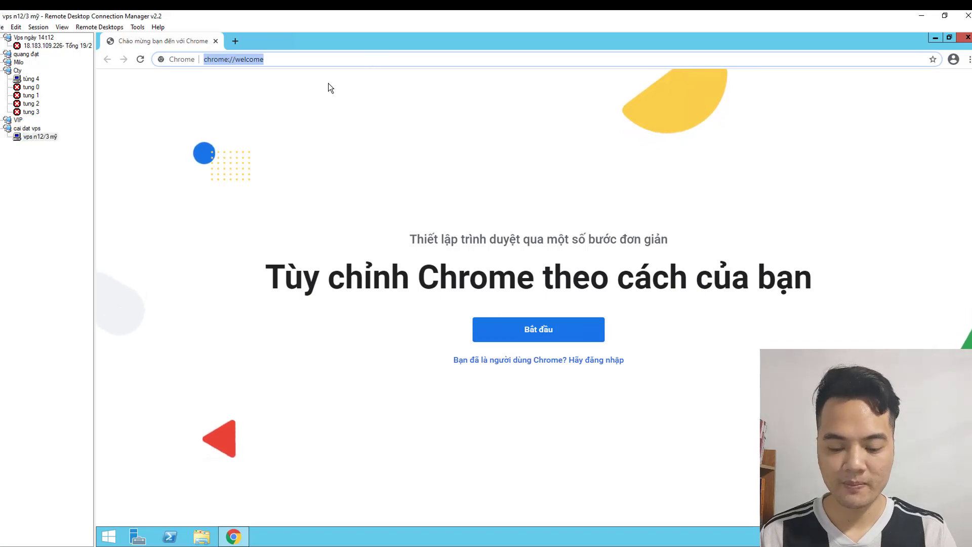
type("fb.com")
key("Return")
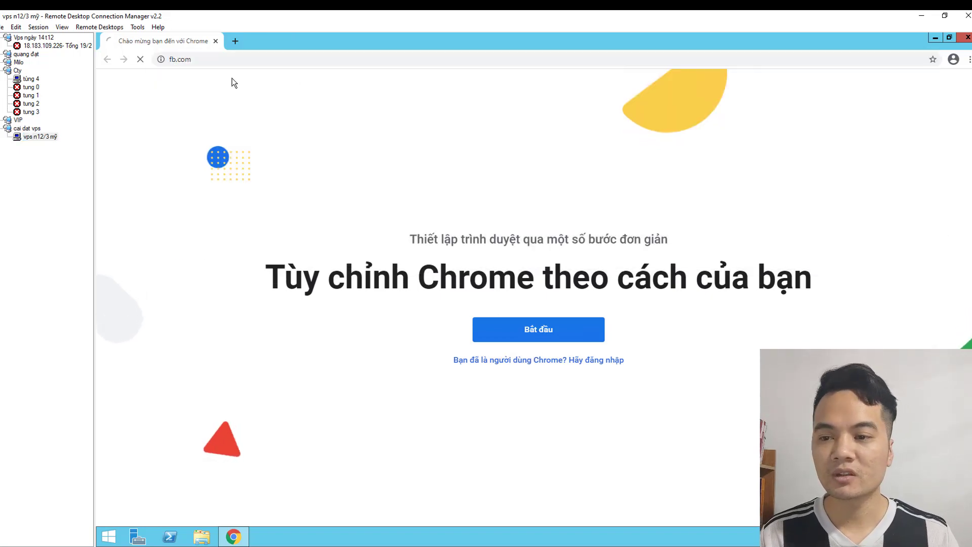
Connect the Tổng 19/2 server in the Vps ngày 14t12 group and display the first Cty server's desktop
right_click(40, 37)
left_click(43, 46)
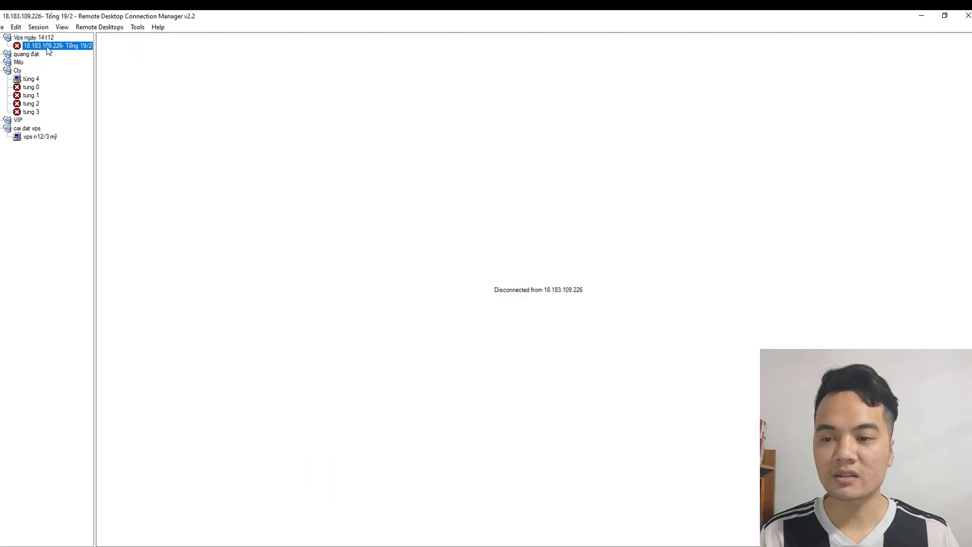
right_click(47, 46)
left_click(96, 52)
left_click(31, 79)
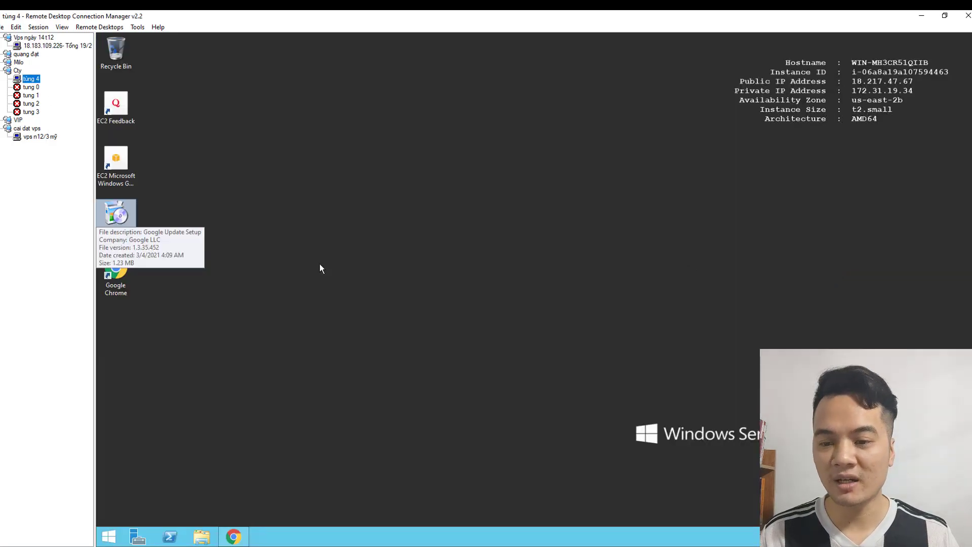
Switch to the local Cốc Cốc browser and load whoer.net in place of the Softonic download page
left_click(233, 537)
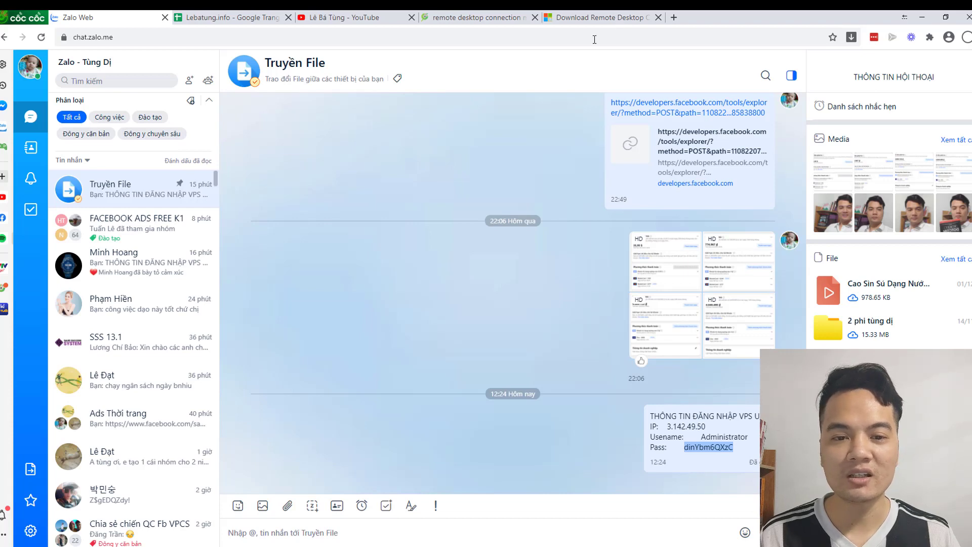
left_click(612, 21)
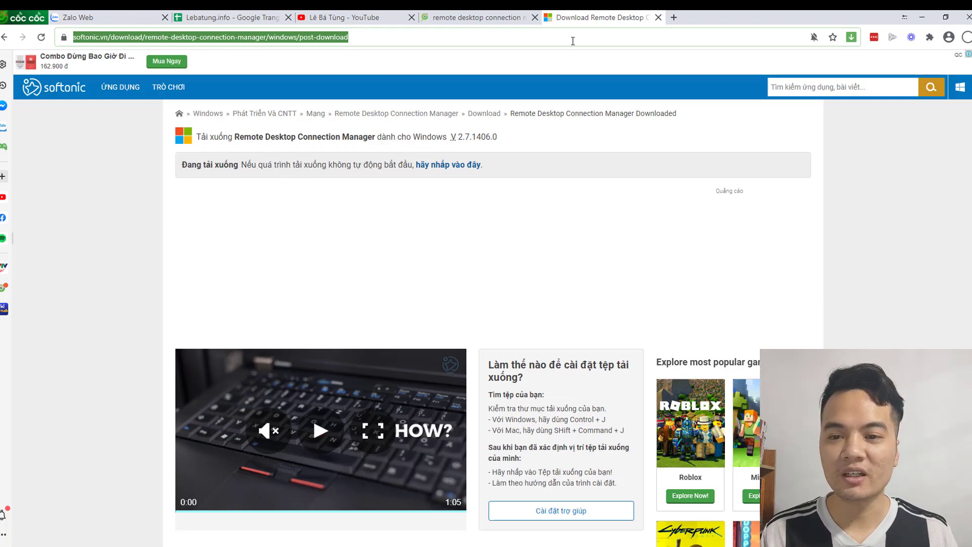
type("whoer.net")
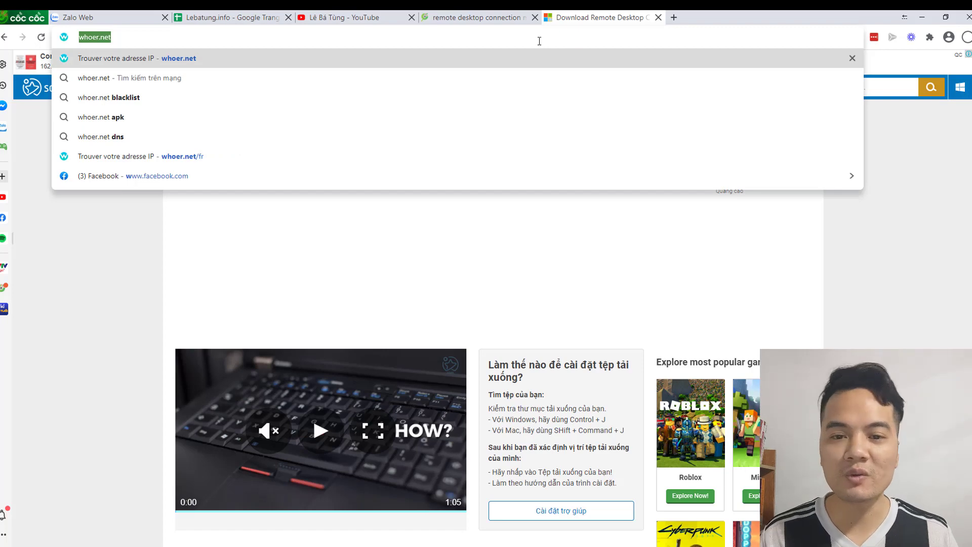
key("Return")
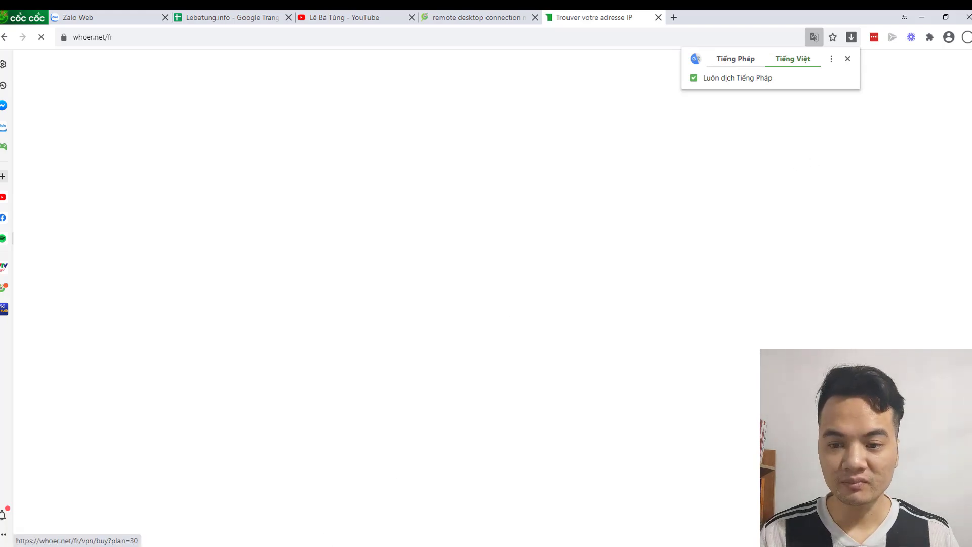
Switch back to Remote Desktop Connection Manager, open the Tổng 19/2 session and examine its Facebook account status overview
key("alt+Tab")
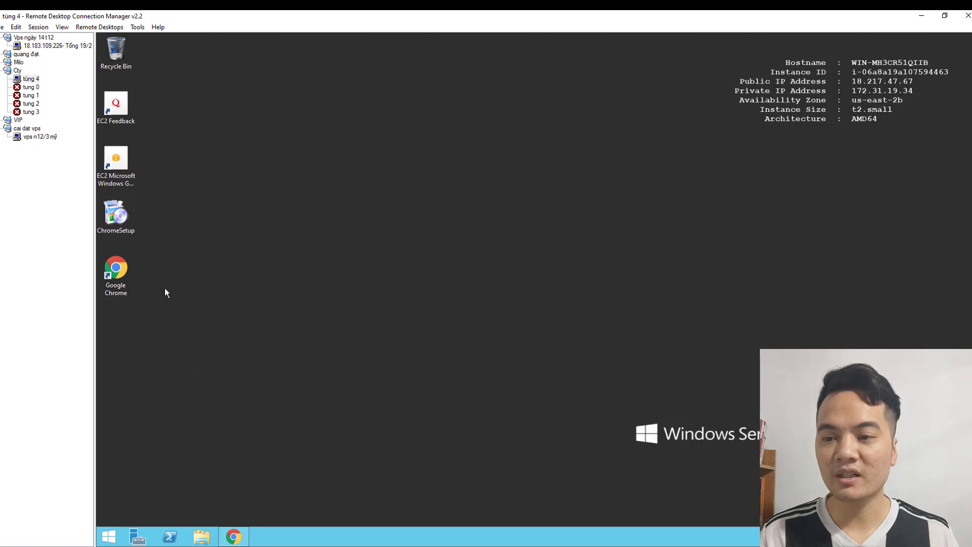
left_click(53, 47)
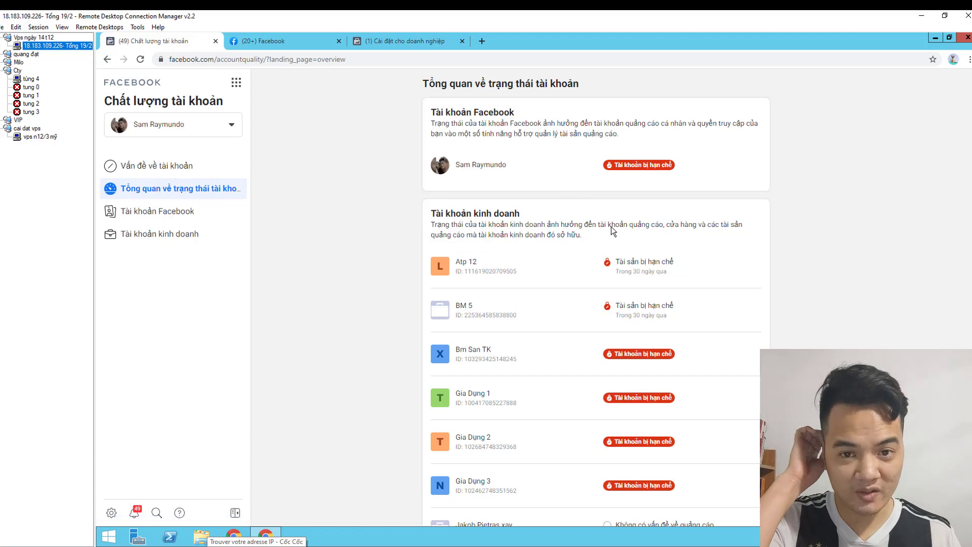
scroll(613, 230, "down", 3)
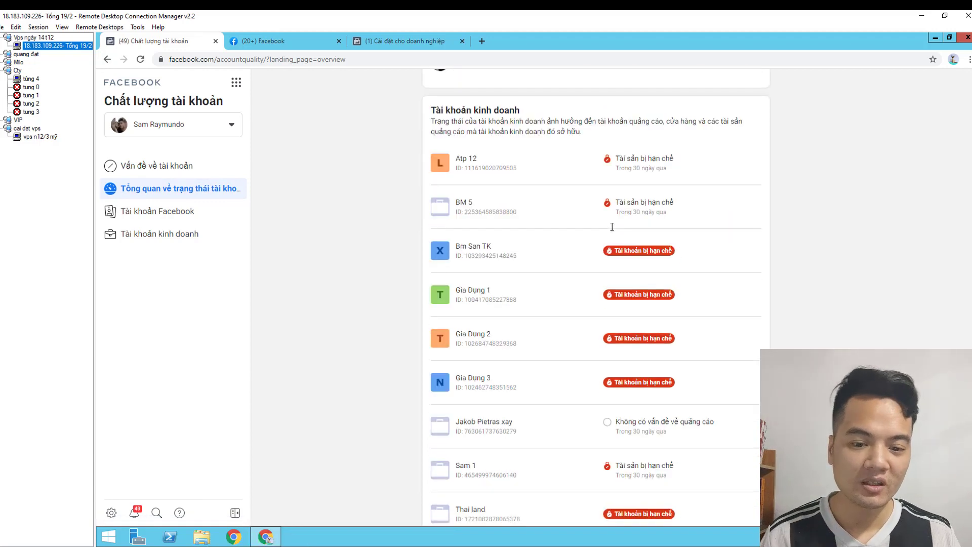
scroll(608, 228, "up", 3)
scroll(609, 228, "down", 3)
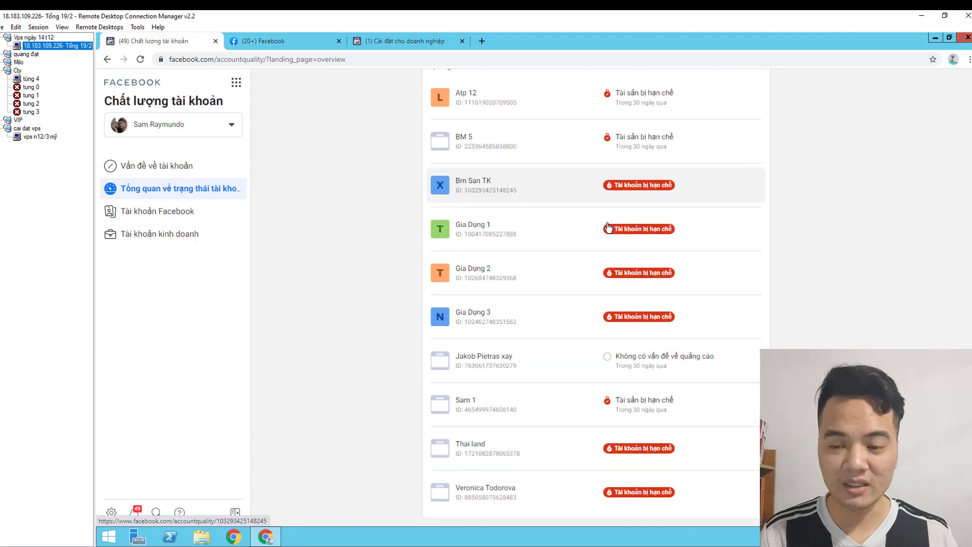
scroll(608, 228, "up", 3)
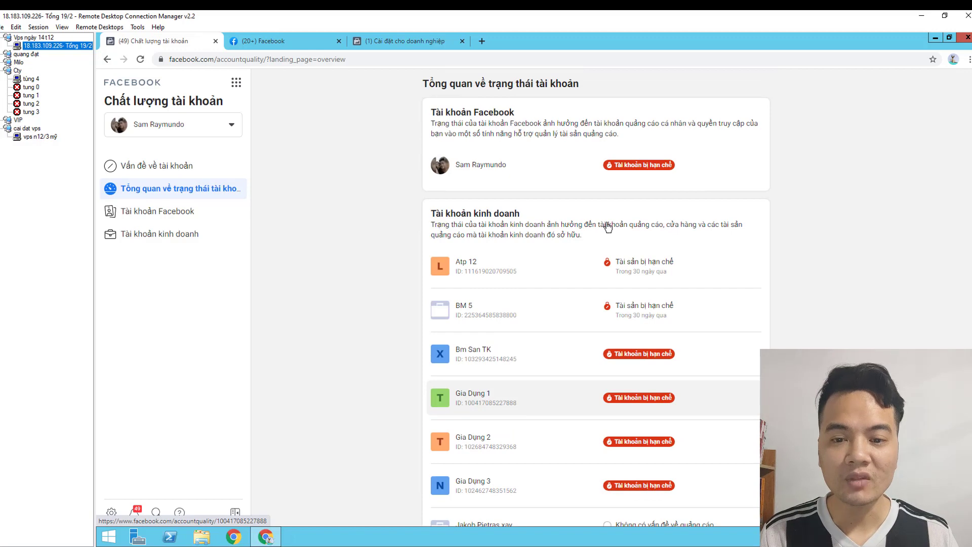
Examine the personal Facebook account's restriction details and the status of the business accounts in the overview
left_click(516, 167)
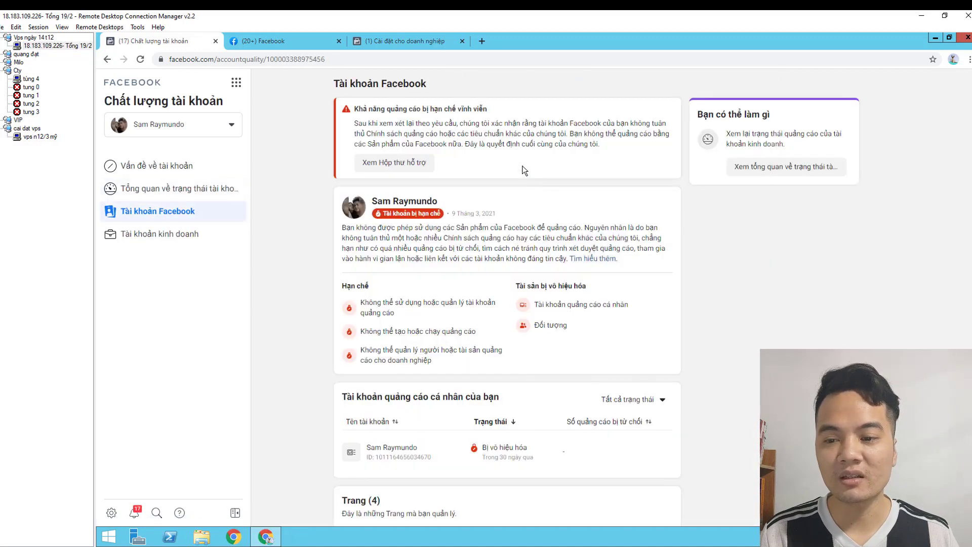
left_click(183, 192)
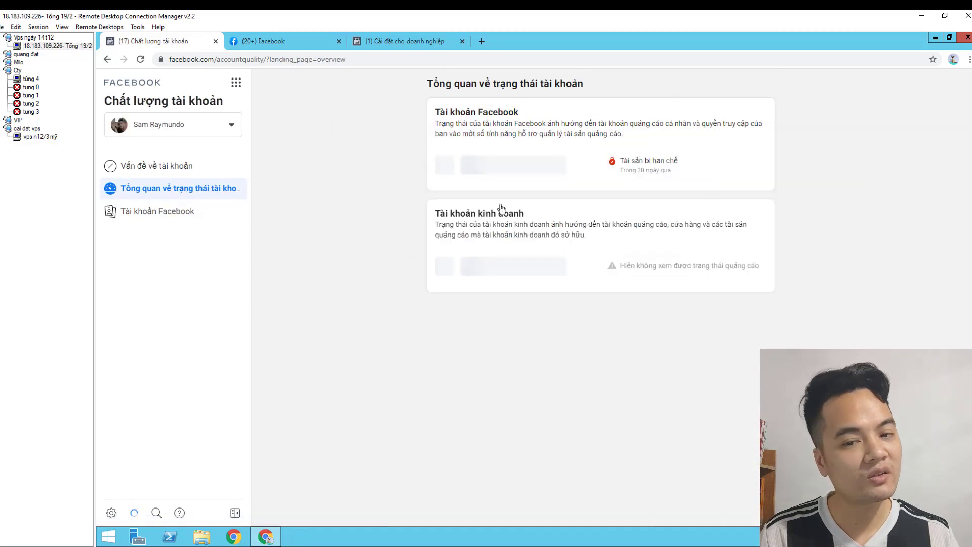
left_click(527, 171)
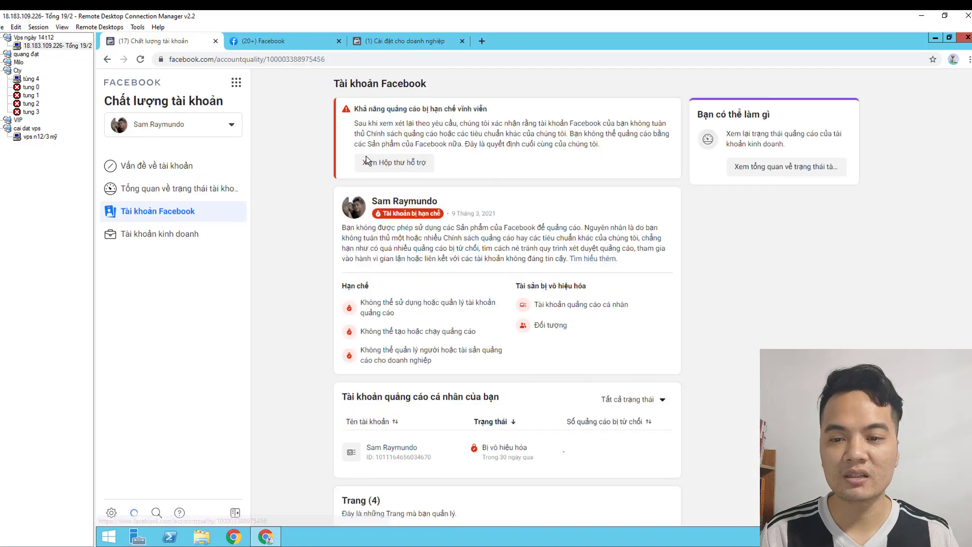
left_click(191, 190)
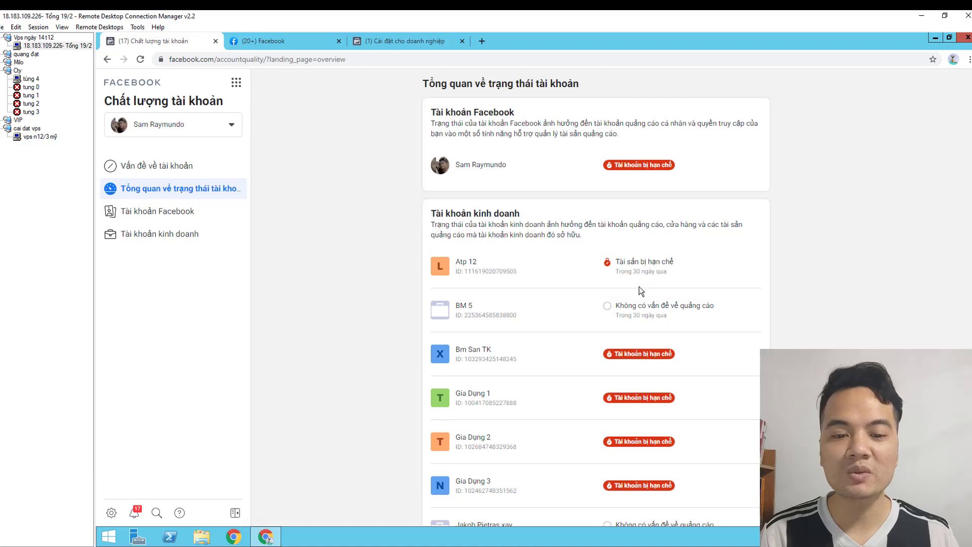
scroll(615, 317, "down", 2)
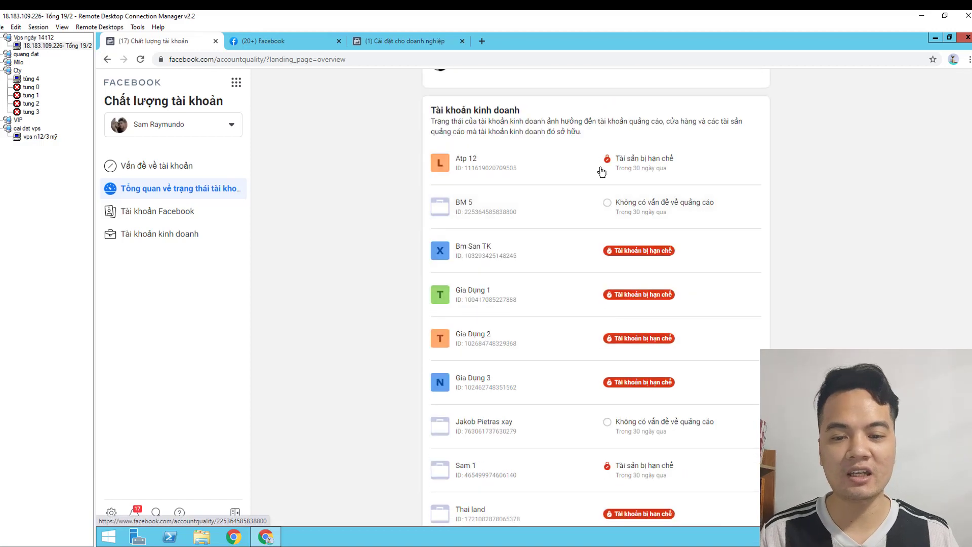
scroll(602, 285, "up", 2)
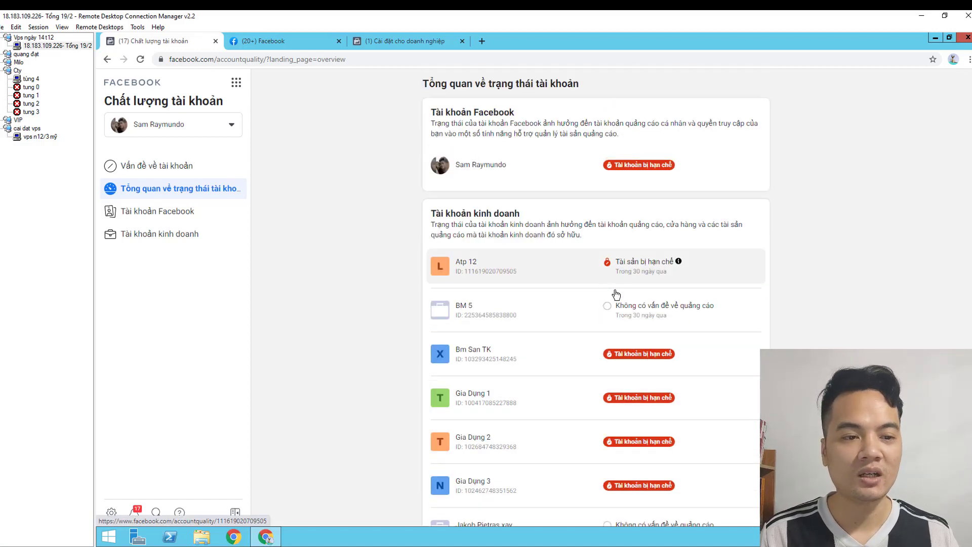
Close Chrome on the Tổng 19/2 server and delete all eight image files in the second column of desktop icons
left_click(968, 37)
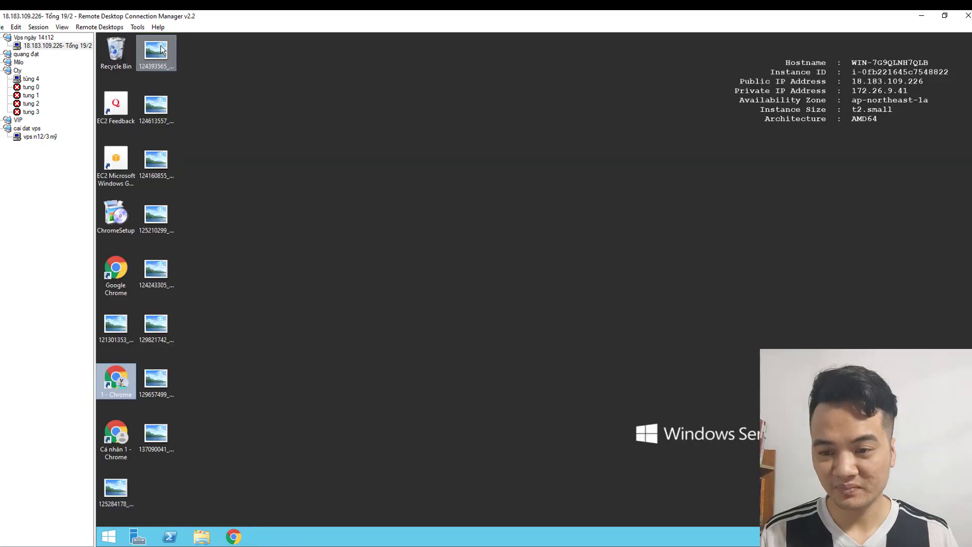
left_click(166, 60)
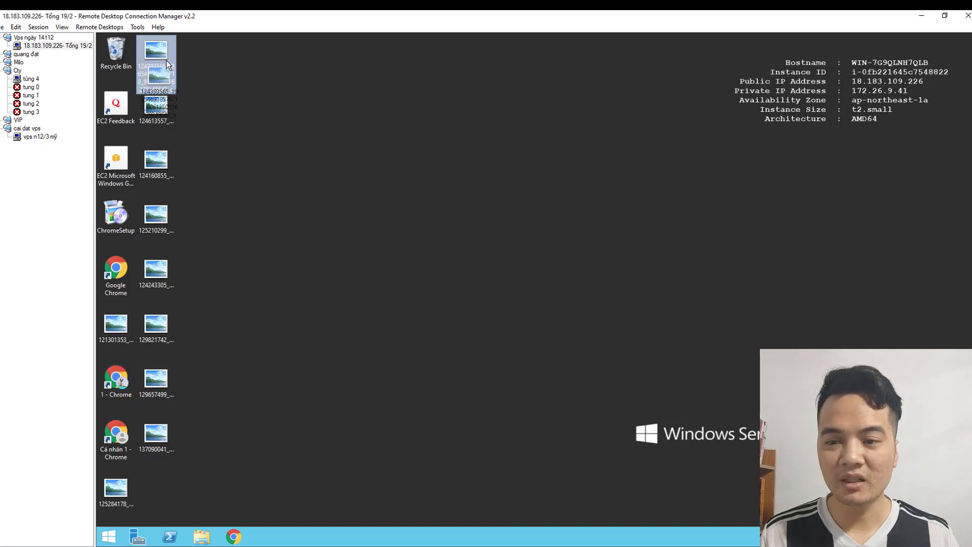
left_click(230, 419)
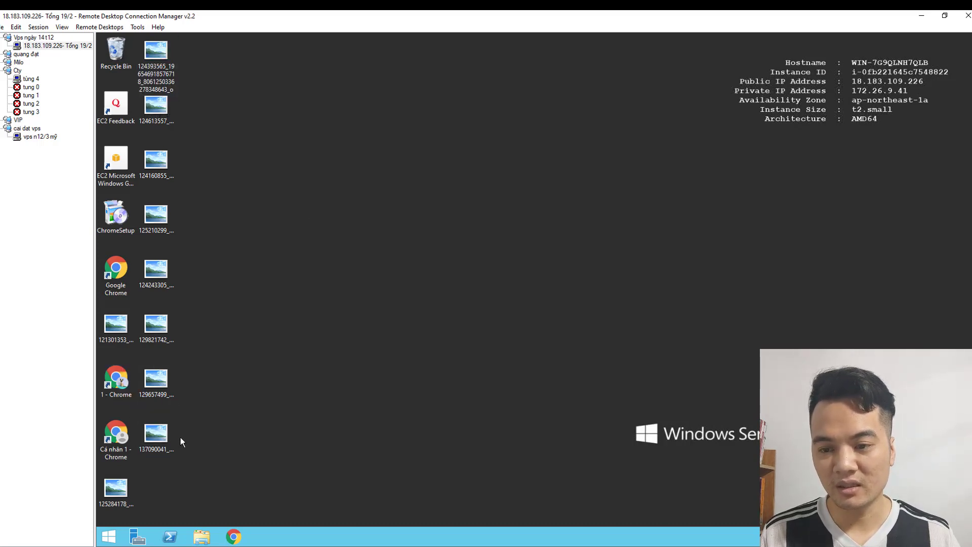
left_click_drag(197, 459, 157, 61)
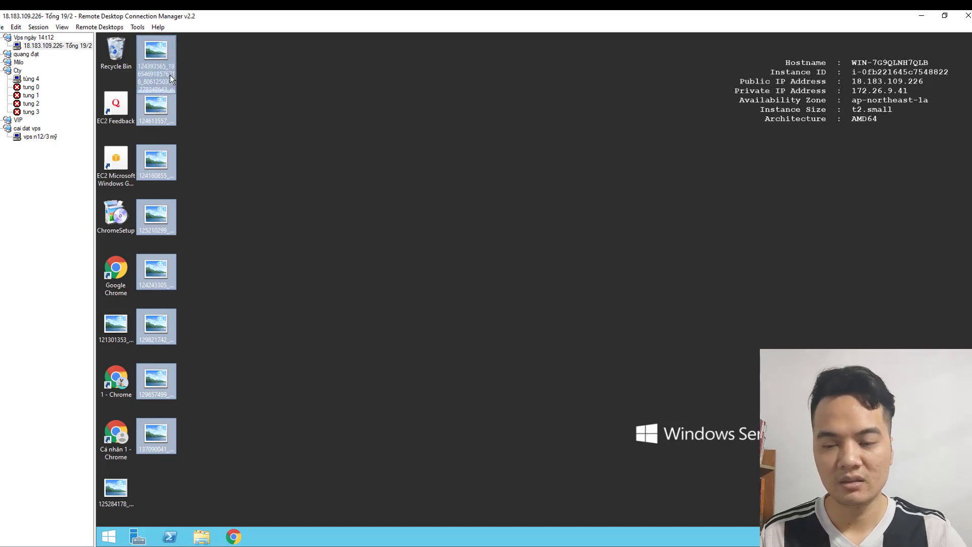
key("Delete")
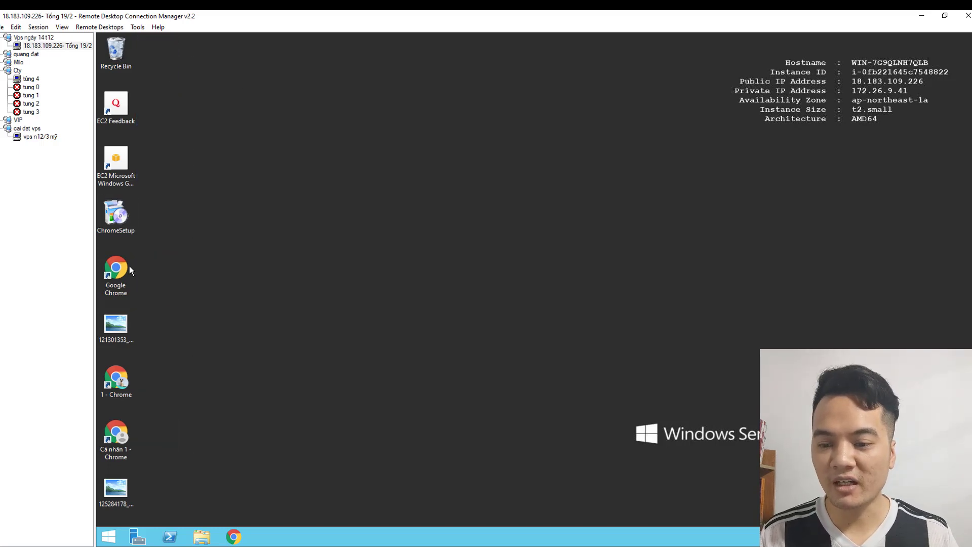
Permanently delete the two remaining image files, starting with 121301353 and 125284178, from the server's desktop
left_click(123, 328)
left_click(122, 487, "ctrl")
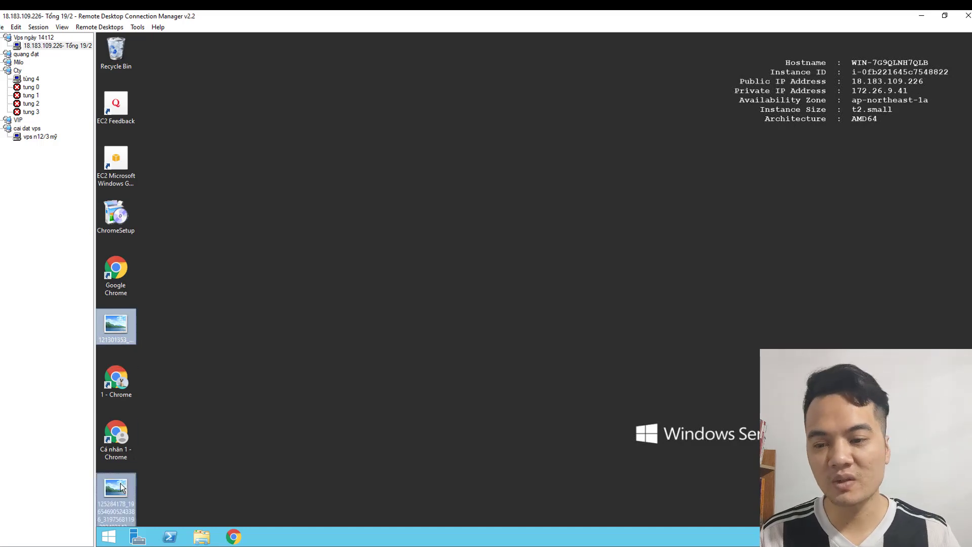
key("Delete")
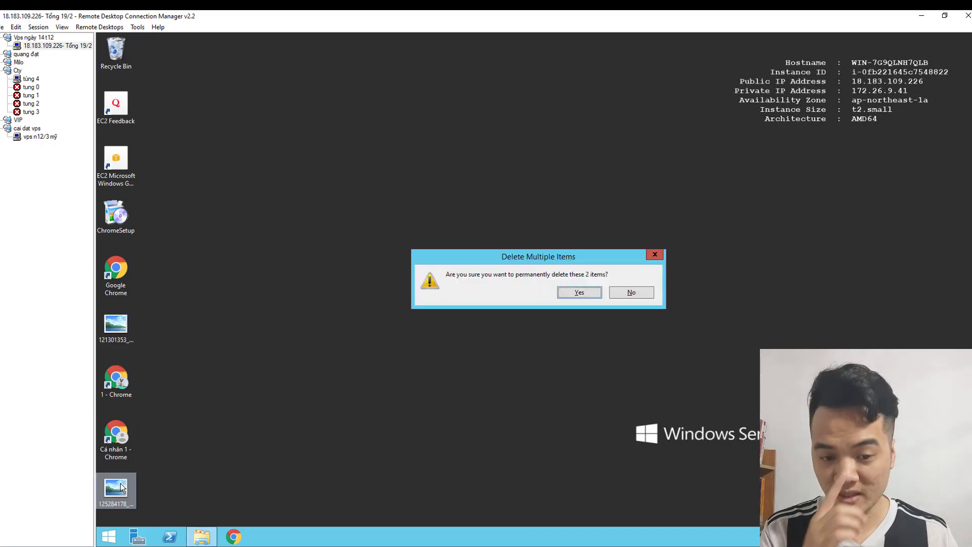
left_click(579, 292)
Open the Recycle Bin on the server and permanently delete all the images in it
double_click(125, 56)
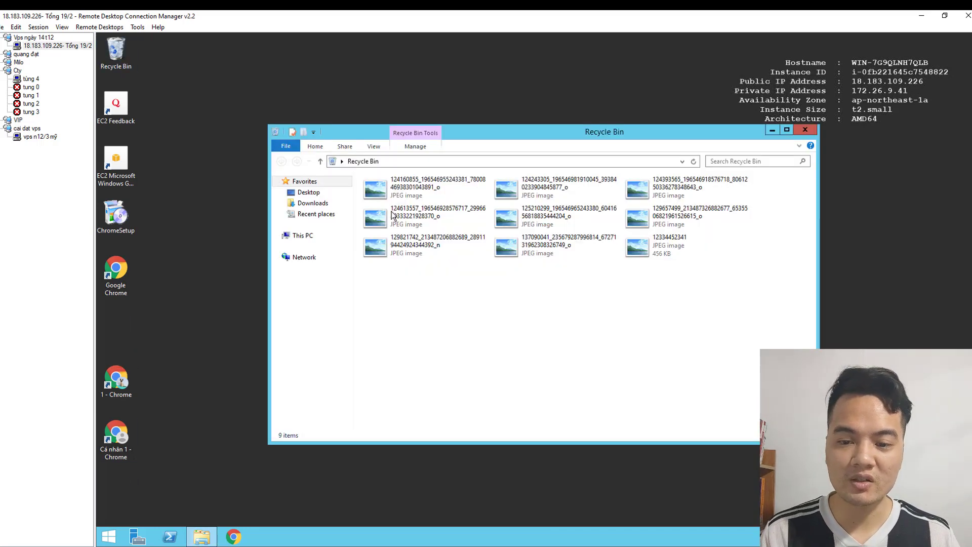
left_click(408, 191)
key("ctrl+a")
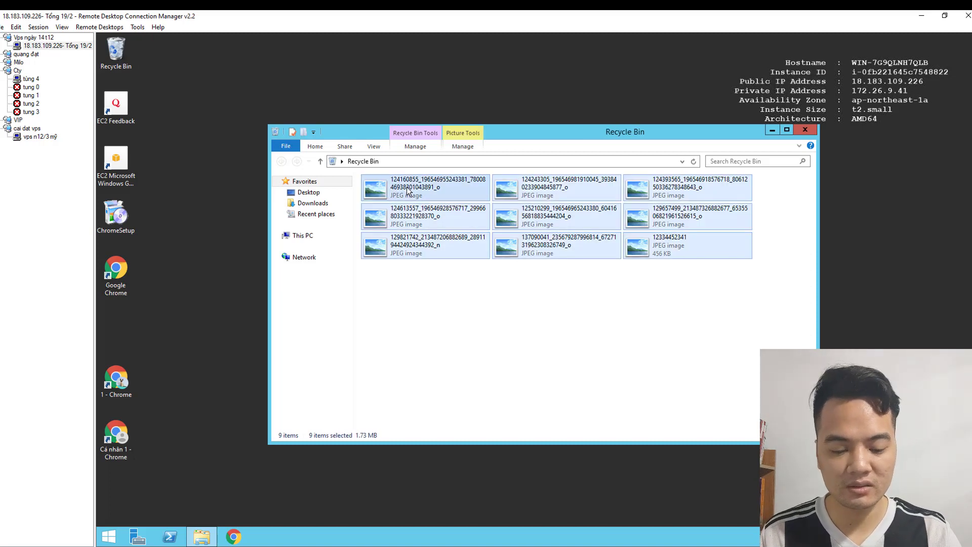
key("Delete")
key("Return")
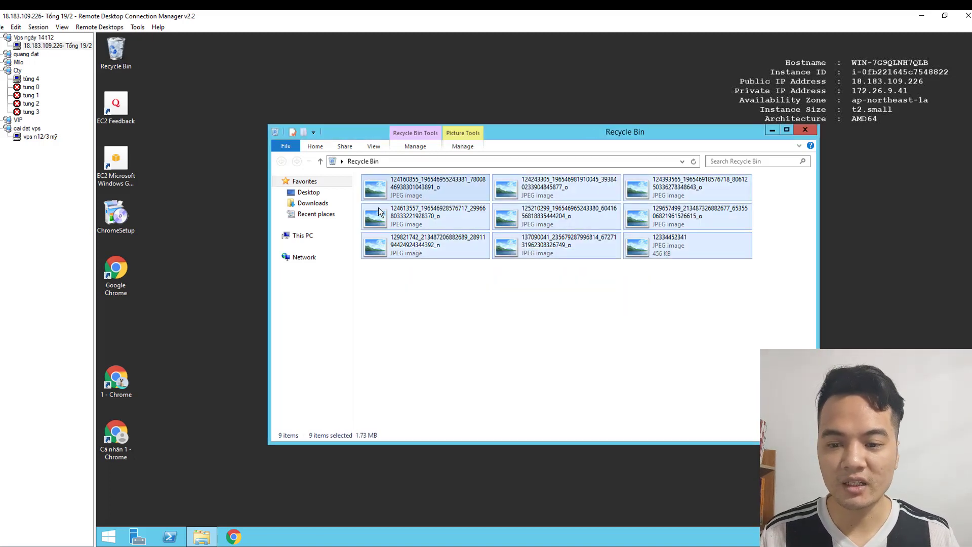
Permanently delete every file in the server's Downloads folder and close the folder window
left_click(304, 236)
left_click(314, 203)
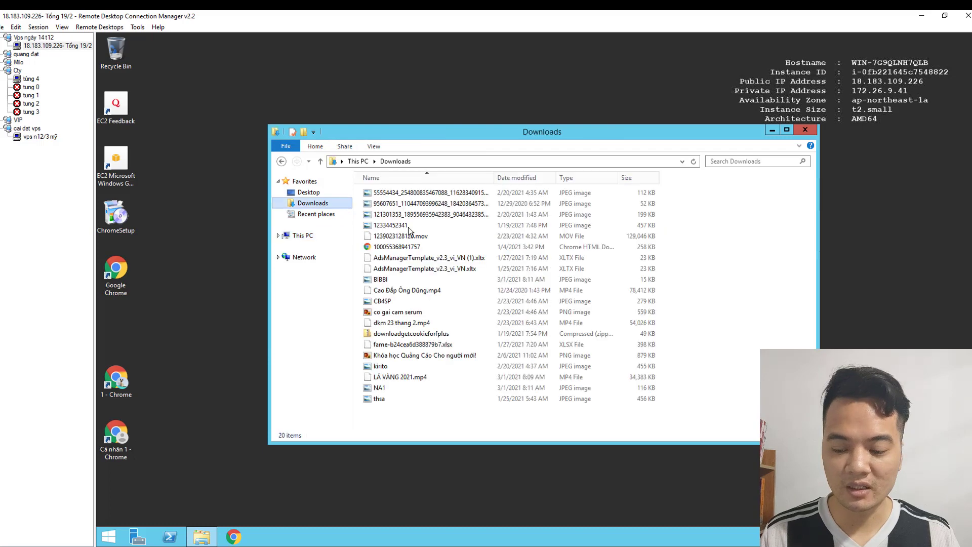
left_click(439, 239)
key("ctrl+a")
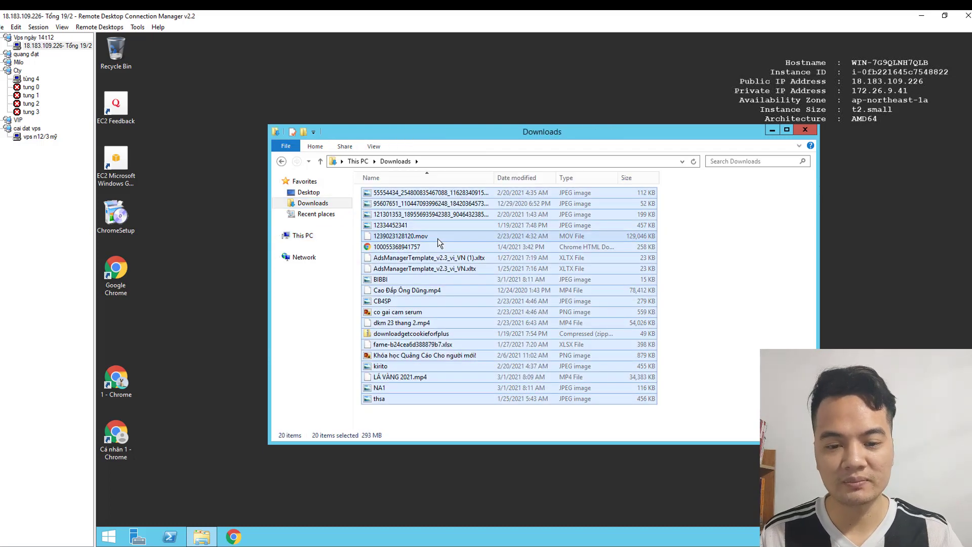
key("shift+Delete")
key("Return")
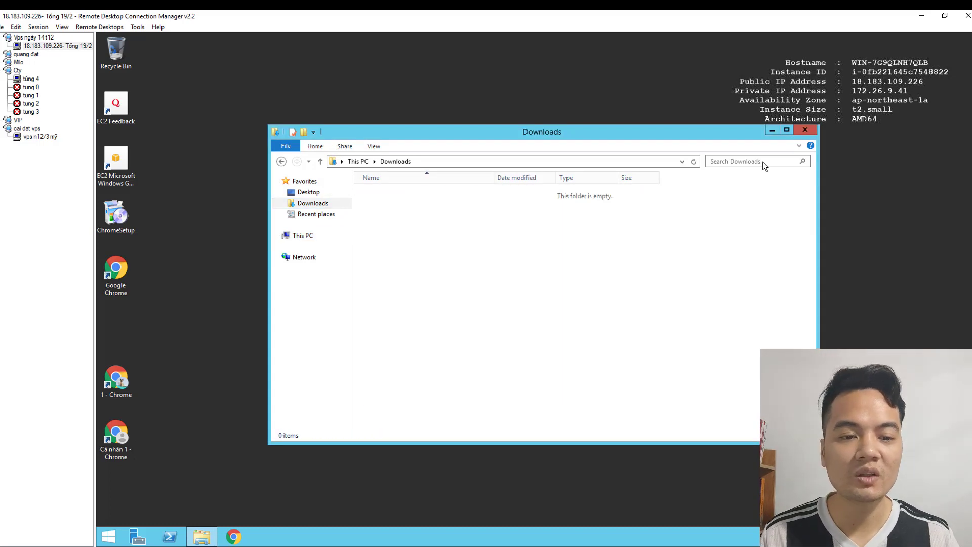
left_click(810, 130)
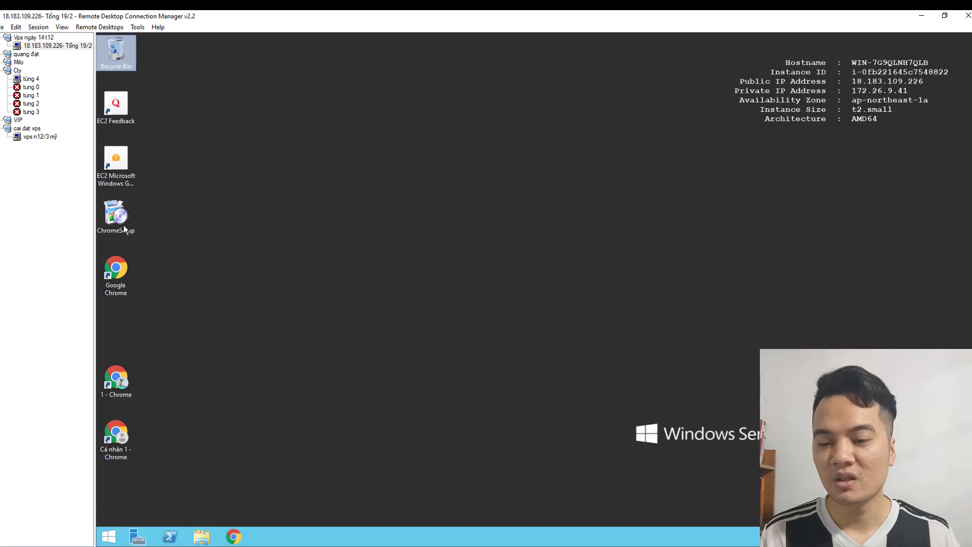
Uninstall Google Chrome from the Tổng 19/2 server together with its browsing data
left_click(109, 537)
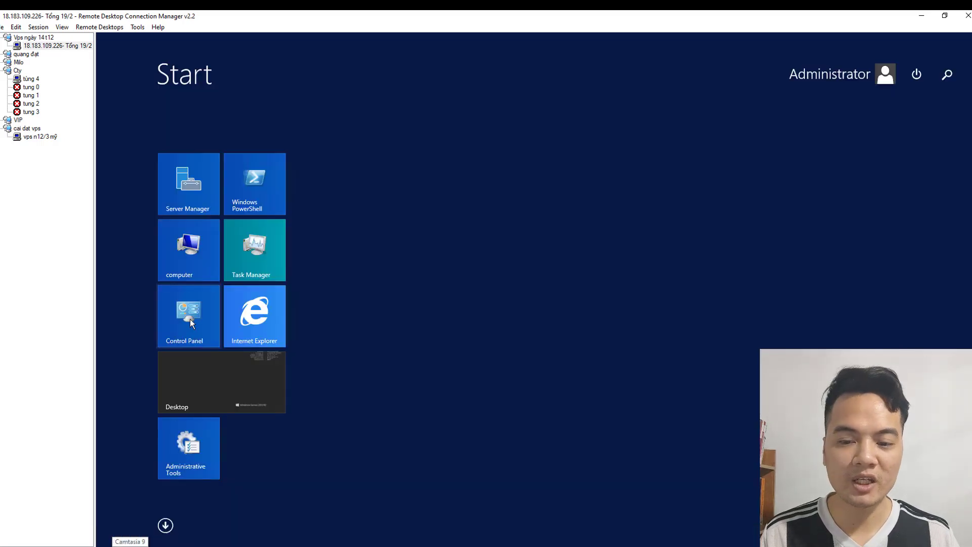
left_click(190, 319)
left_click(422, 304)
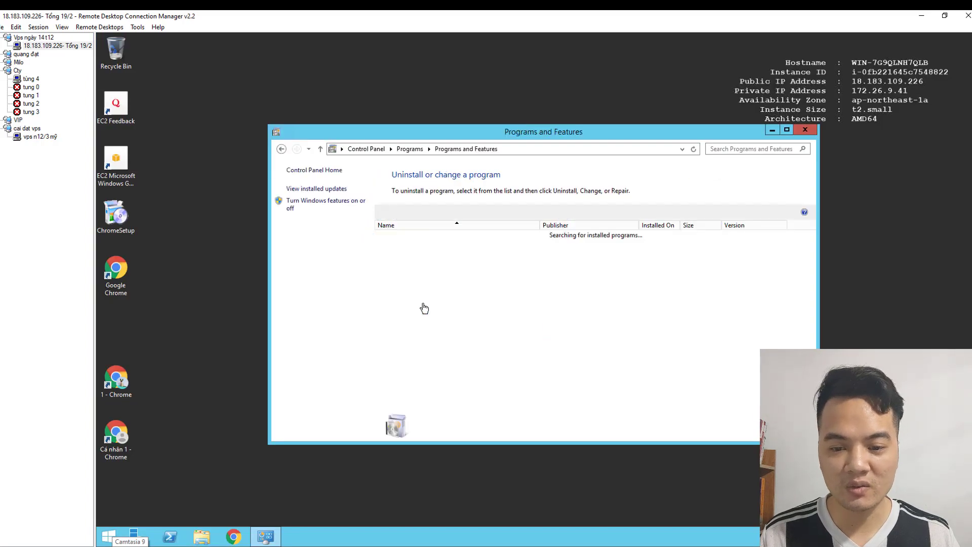
left_click(429, 285)
right_click(446, 285)
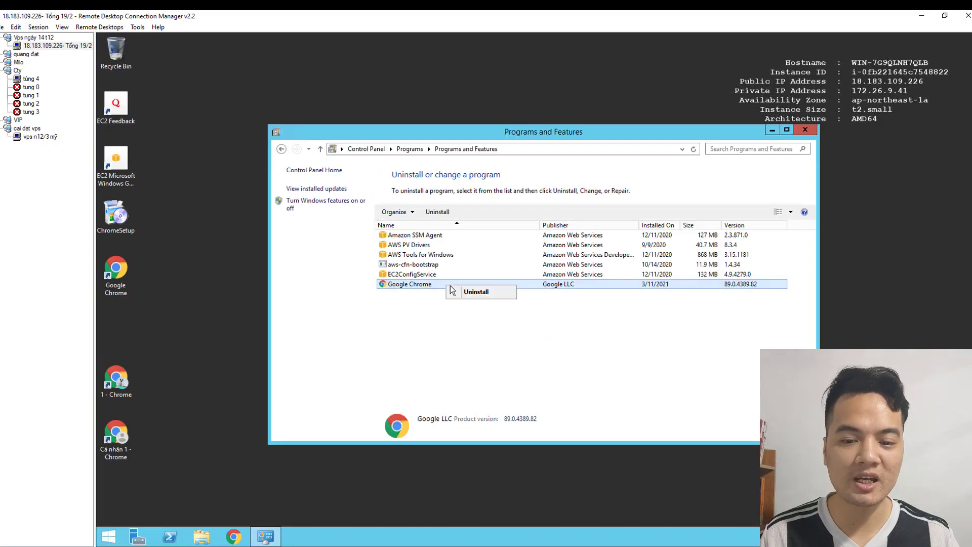
left_click(476, 292)
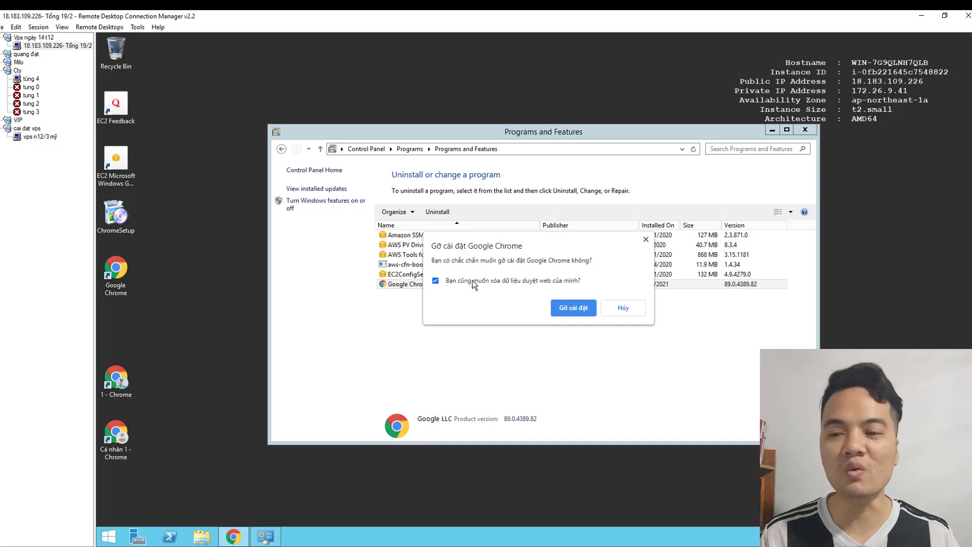
left_click(574, 308)
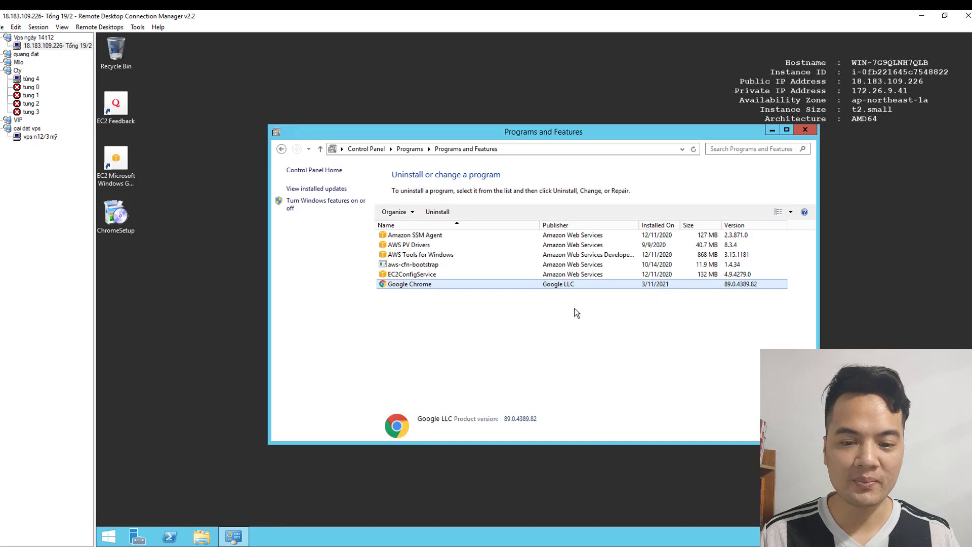
Close Programs and Features, the Internet Explorer window and its blocked-content dialog
left_click(806, 130)
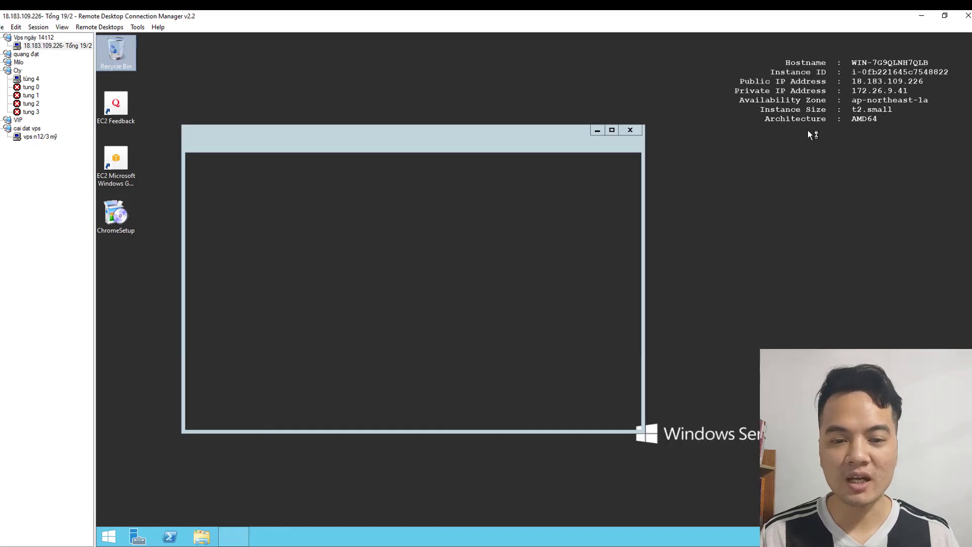
left_click(632, 131)
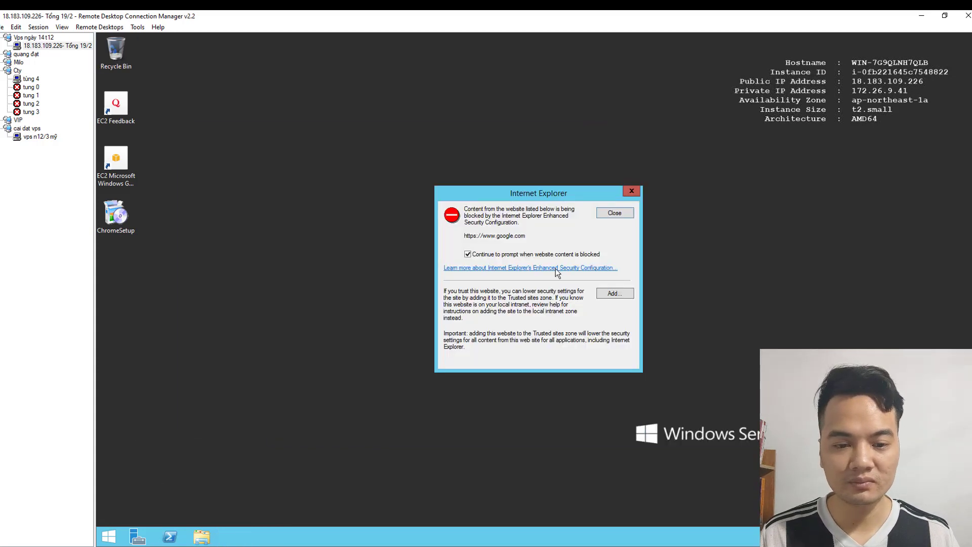
left_click(615, 212)
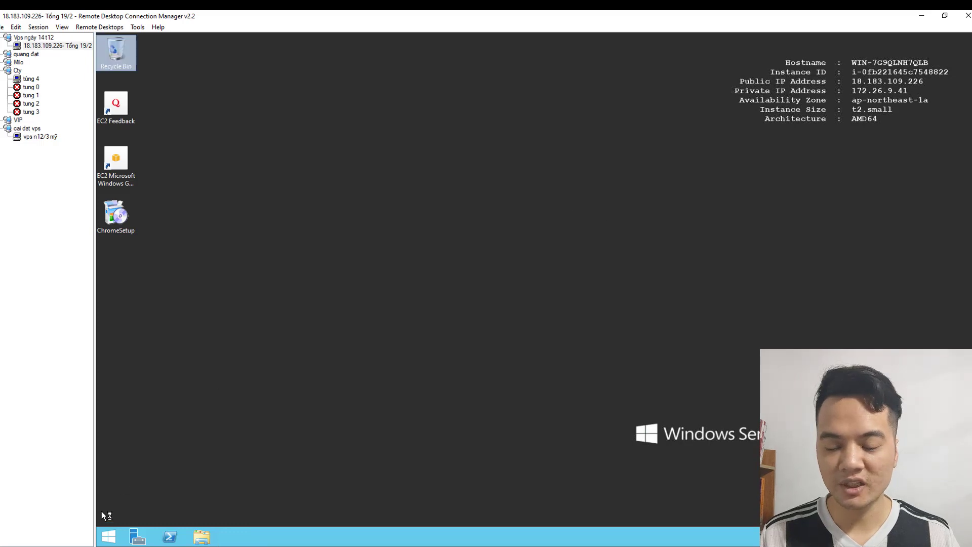
View the server's power options and the drives in This PC, closing the folder window when done
left_click(116, 538)
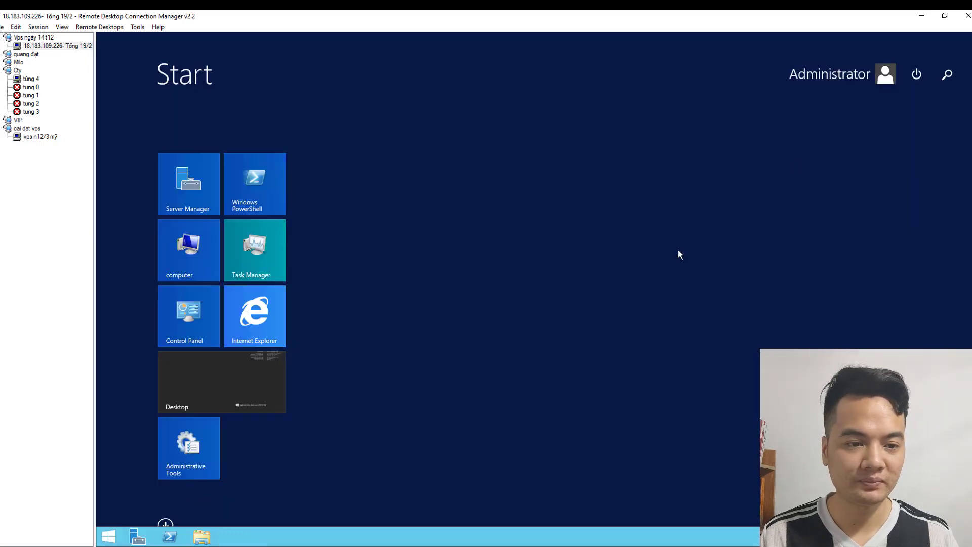
left_click(916, 74)
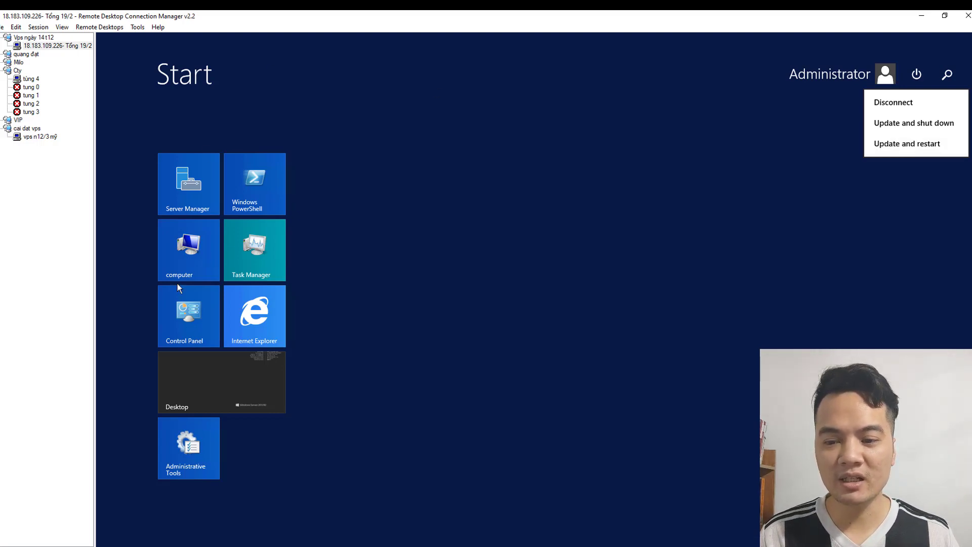
left_click(188, 244)
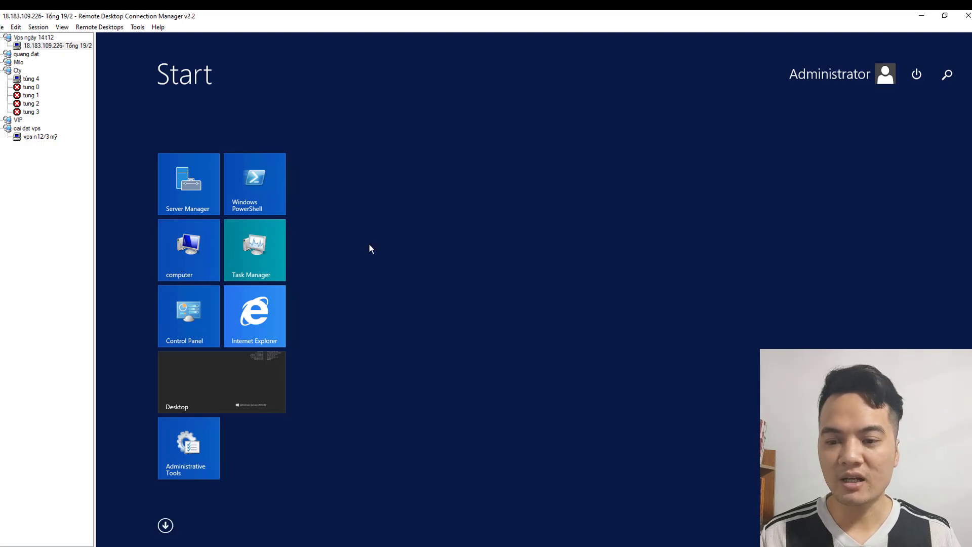
left_click(181, 243)
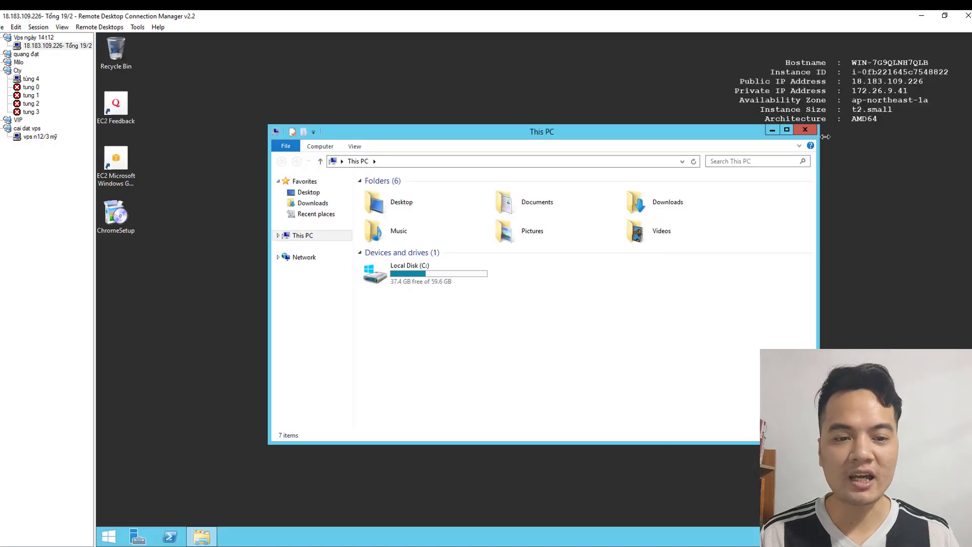
left_click(806, 130)
Reinstall Google Chrome with ChromeSetup from the server's desktop and close the Chrome windows that open
double_click(117, 214)
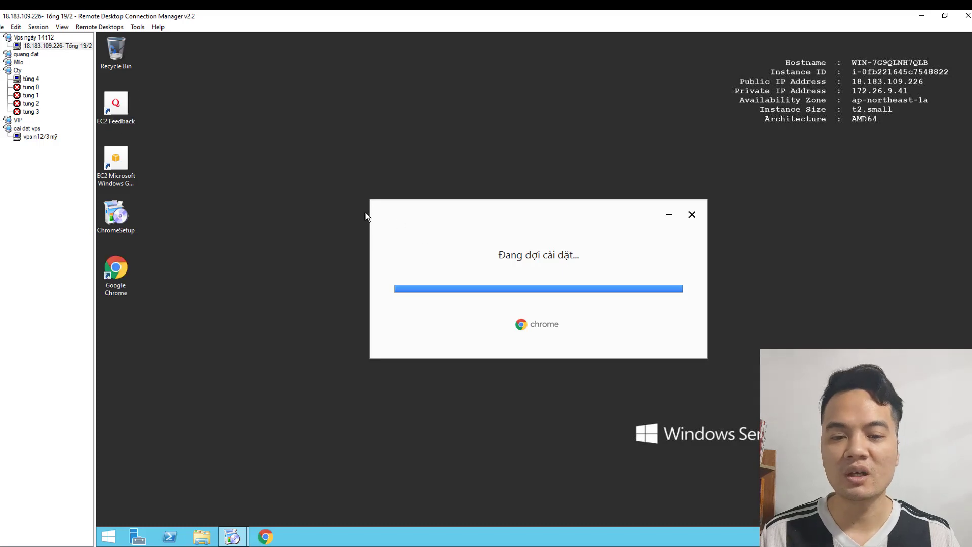
left_click(692, 215)
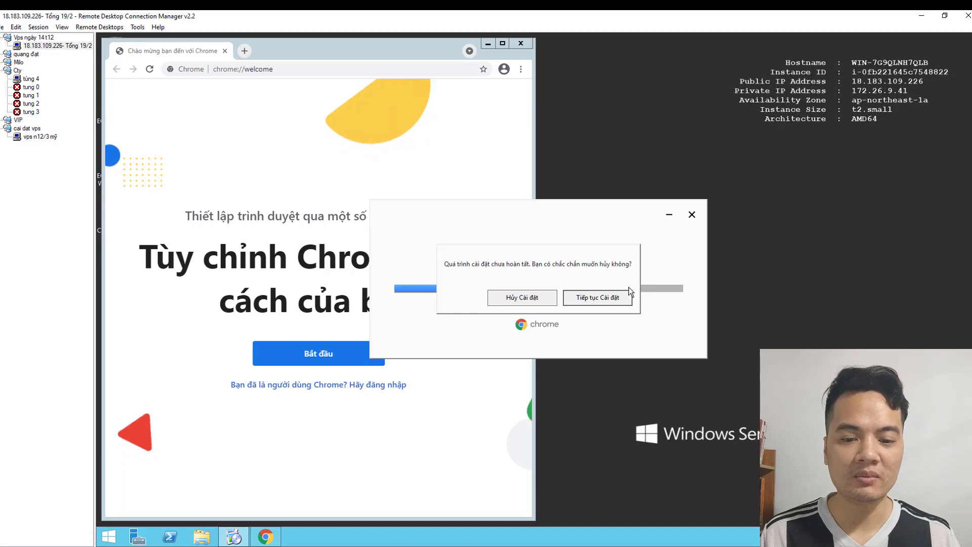
left_click(443, 147)
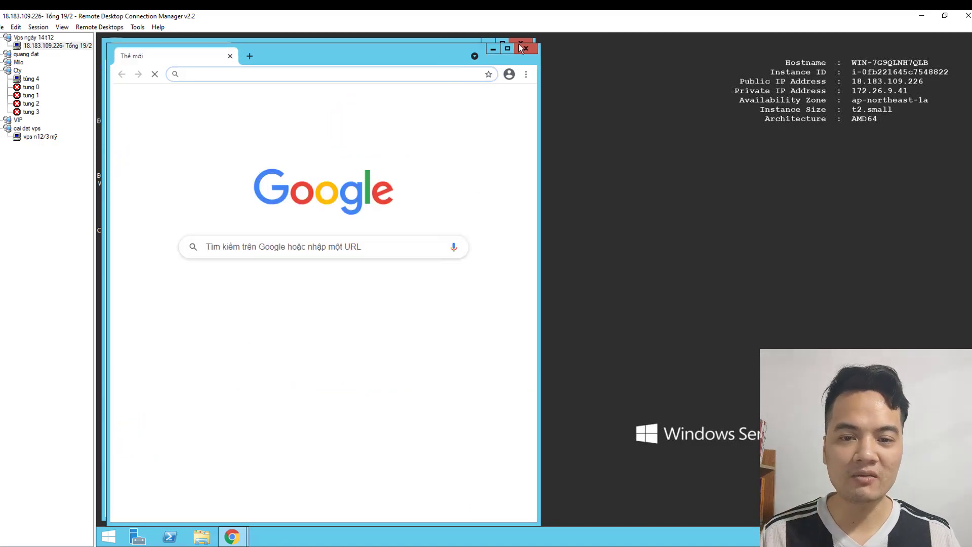
left_click(530, 52)
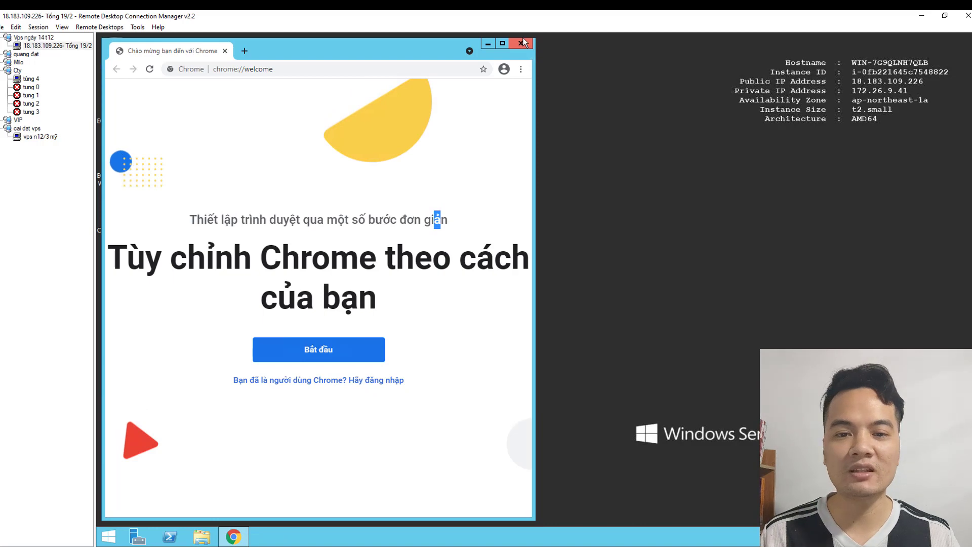
left_click(522, 43)
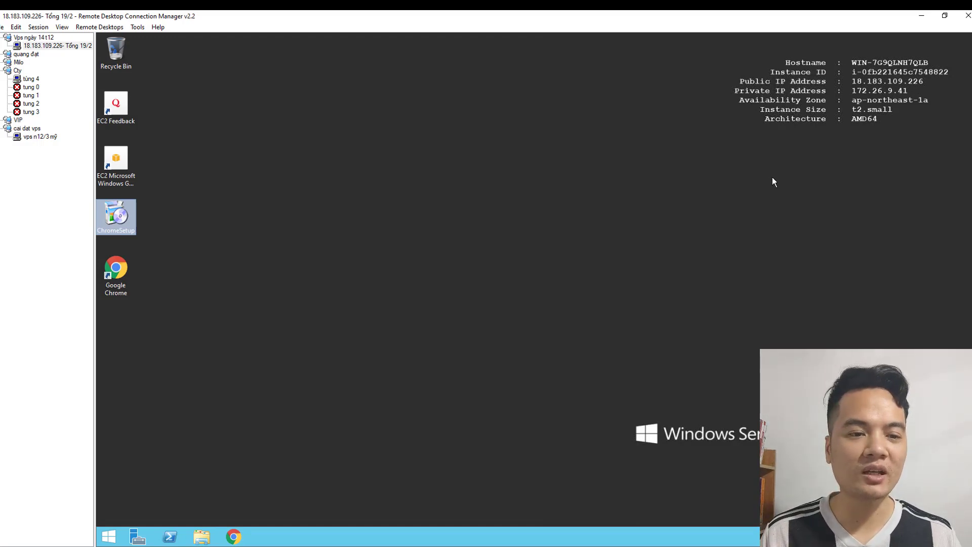
Check the public IP address on the Tổng 19/2 desktop and on the vps n12/3 mỹ desktop, minimizing Chrome there
left_click_drag(853, 81, 926, 81)
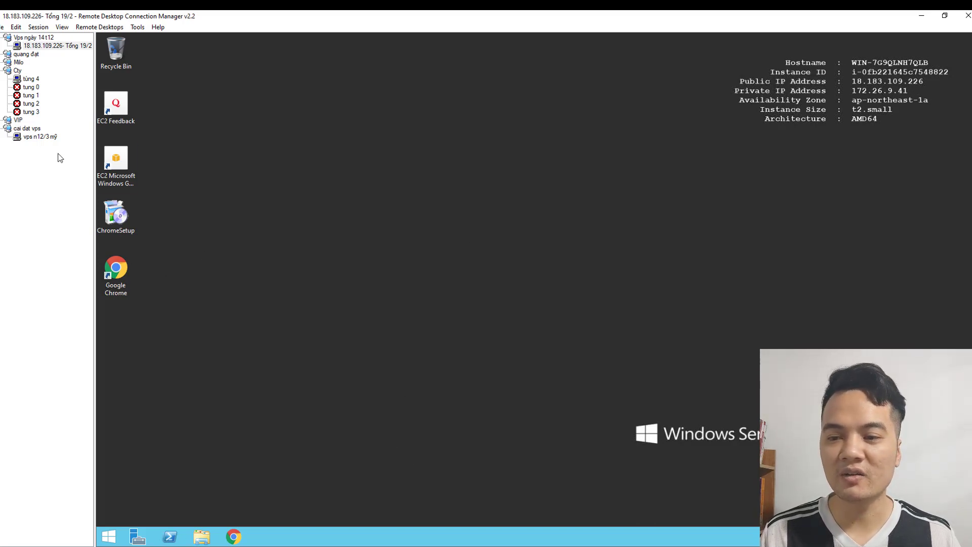
left_click(40, 136)
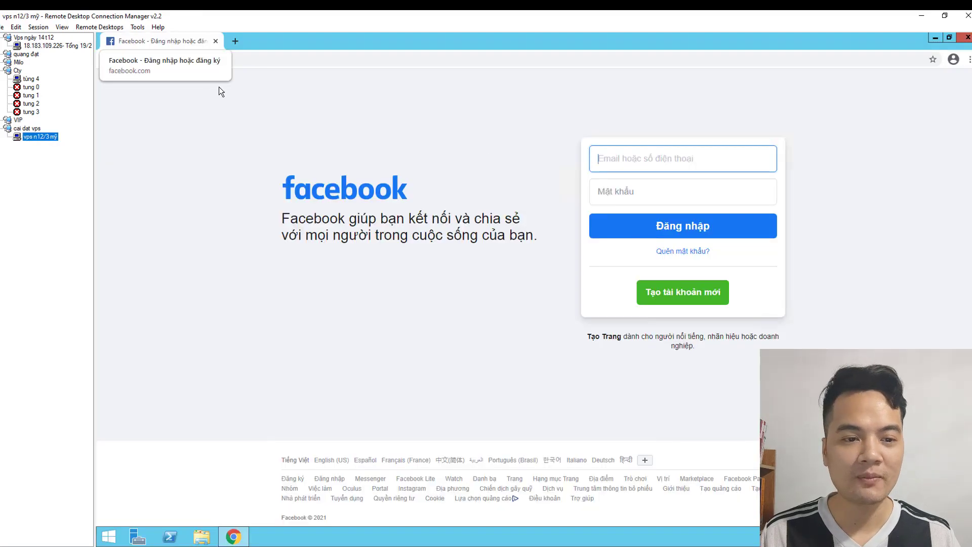
left_click(936, 37)
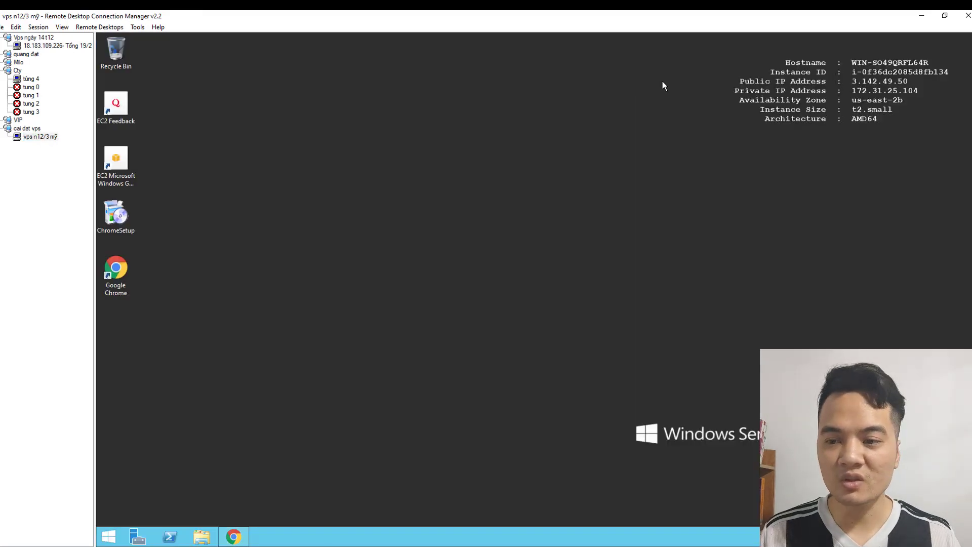
Switch to the tùng 4 server and bring up the Facebook tab in its Chrome browser
left_click(31, 79)
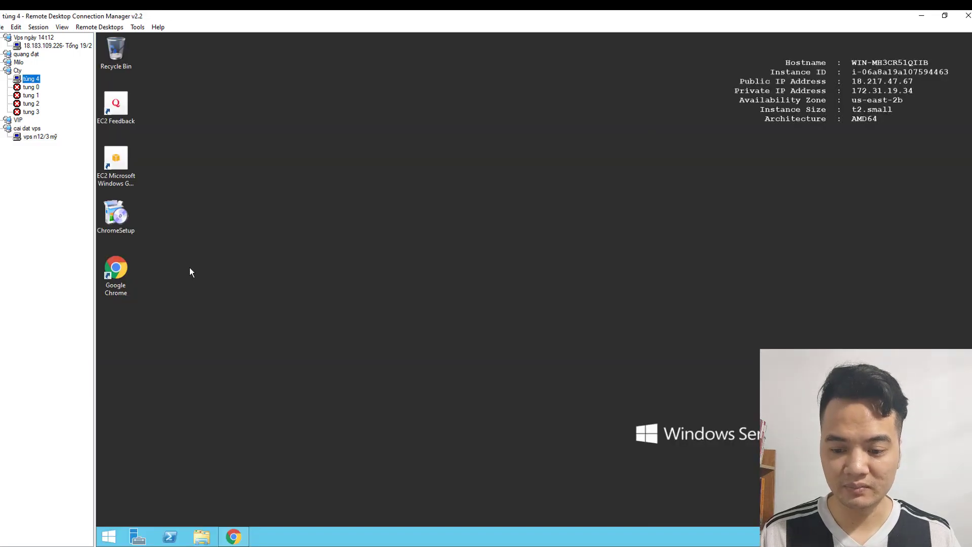
left_click(238, 537)
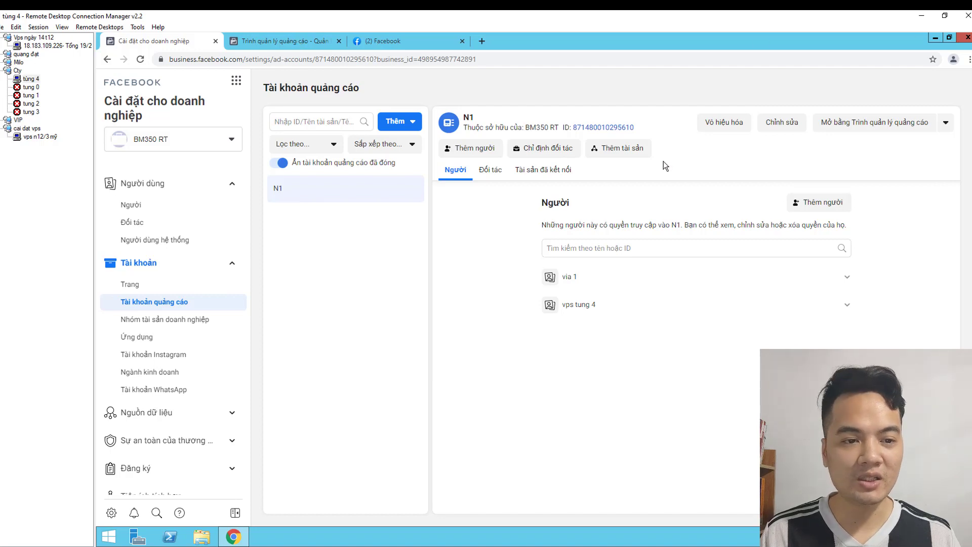
left_click(380, 41)
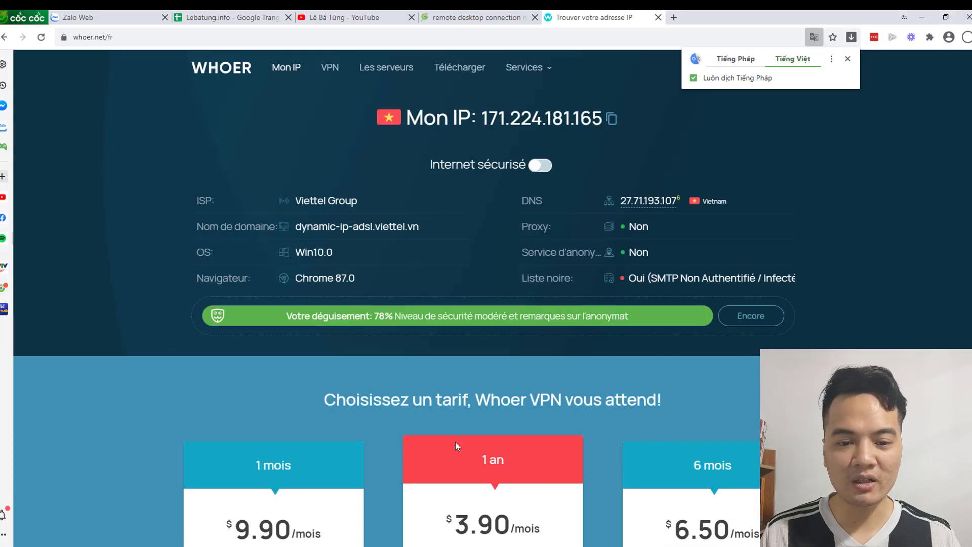
Close the whoer.net tab in the local Cốc Cốc browser and return to the tùng 4 session in Remote Desktop Connection Manager
left_click(658, 17)
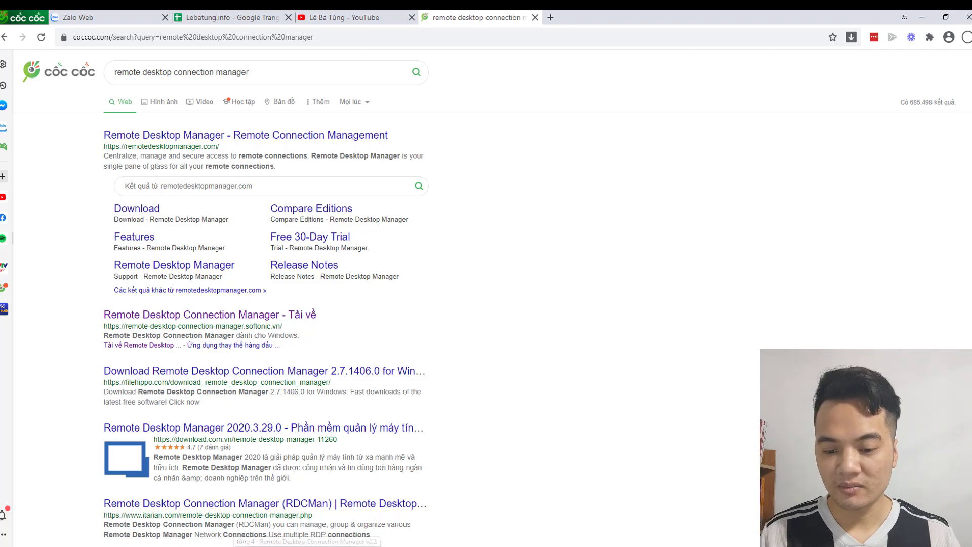
key("alt+Tab")
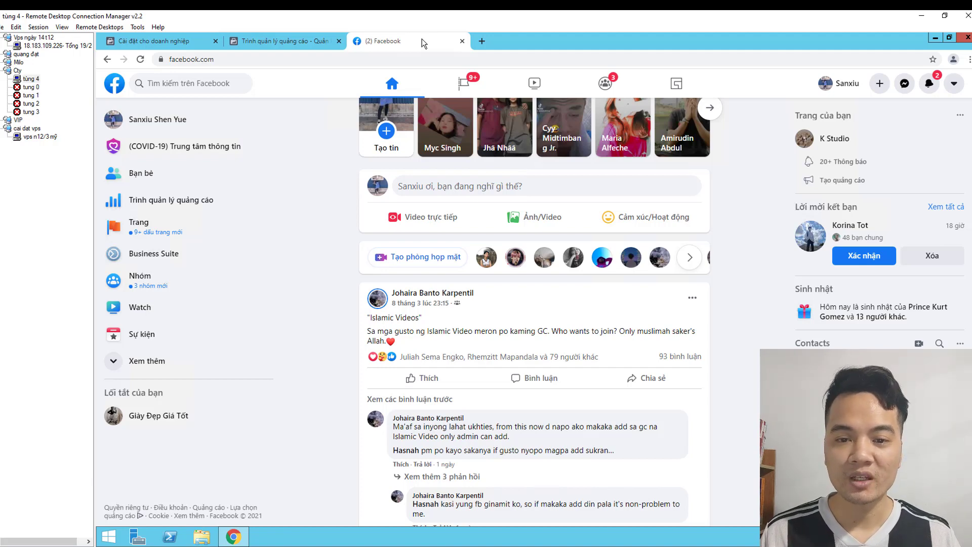
Open whoer.net in a new Chrome tab on the tùng 4 server to check its IP address
left_click(482, 42)
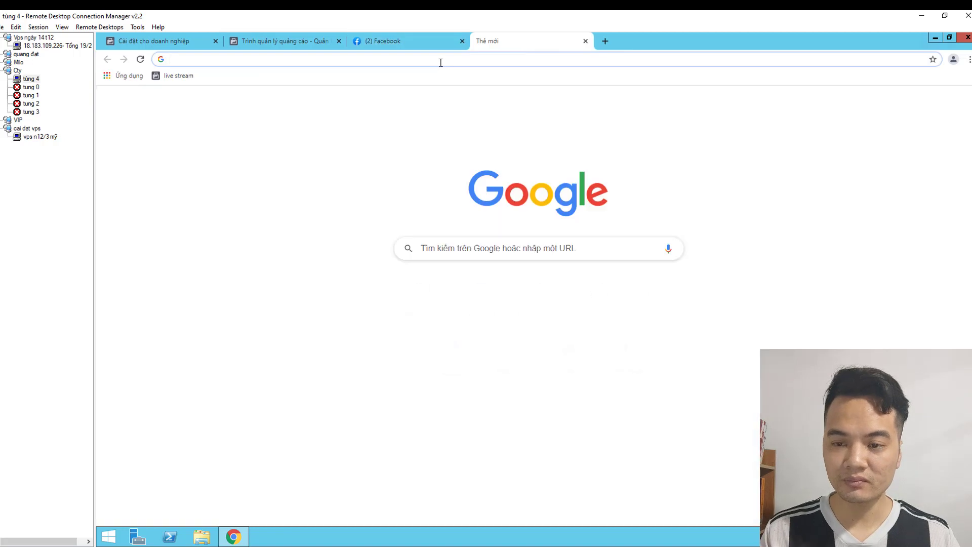
type("ư")
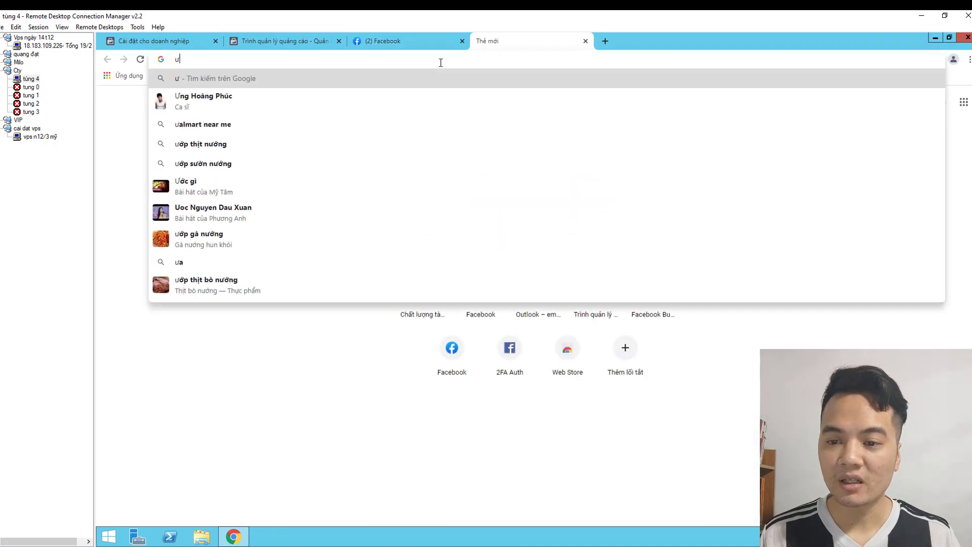
type("w")
key("BackSpace")
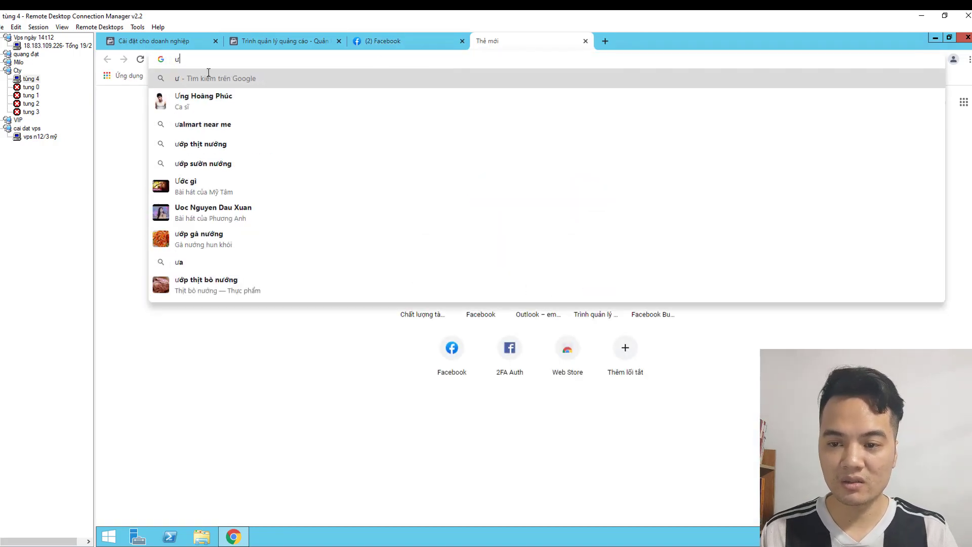
type("w")
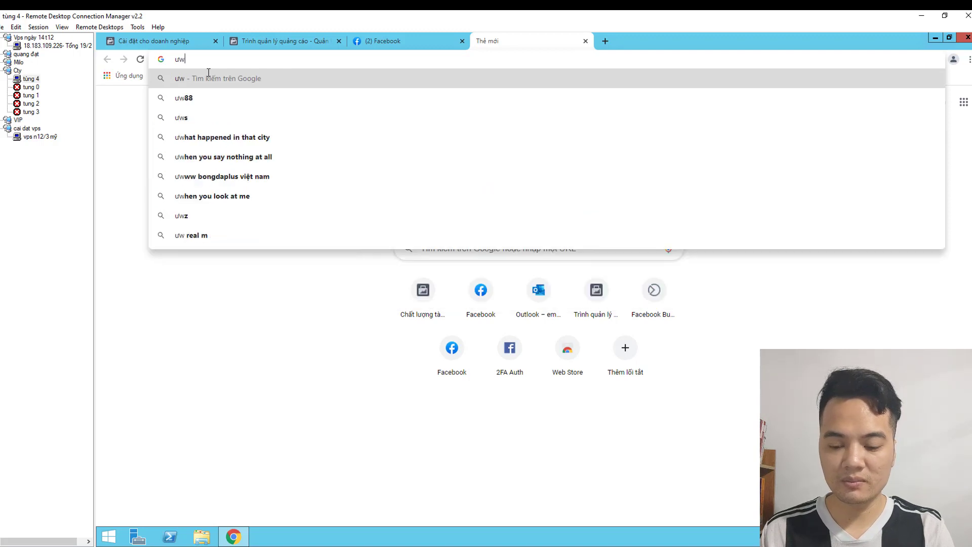
type("hoe")
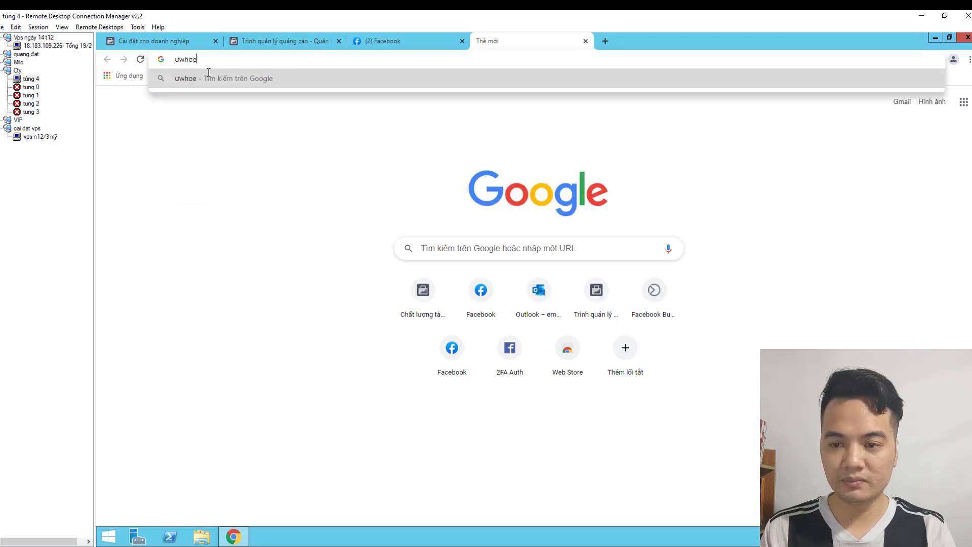
type(" r")
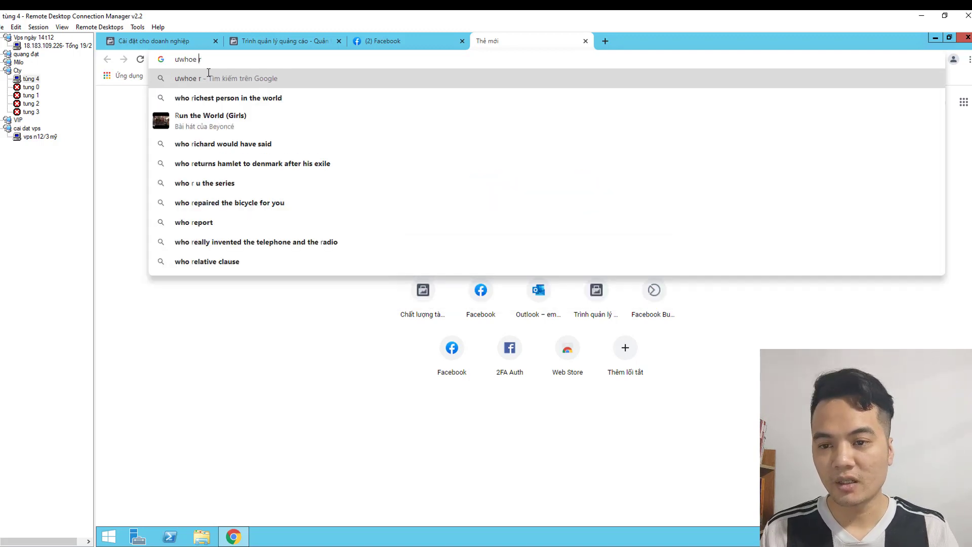
key("BackSpace")
key("BackSpace")
type("r")
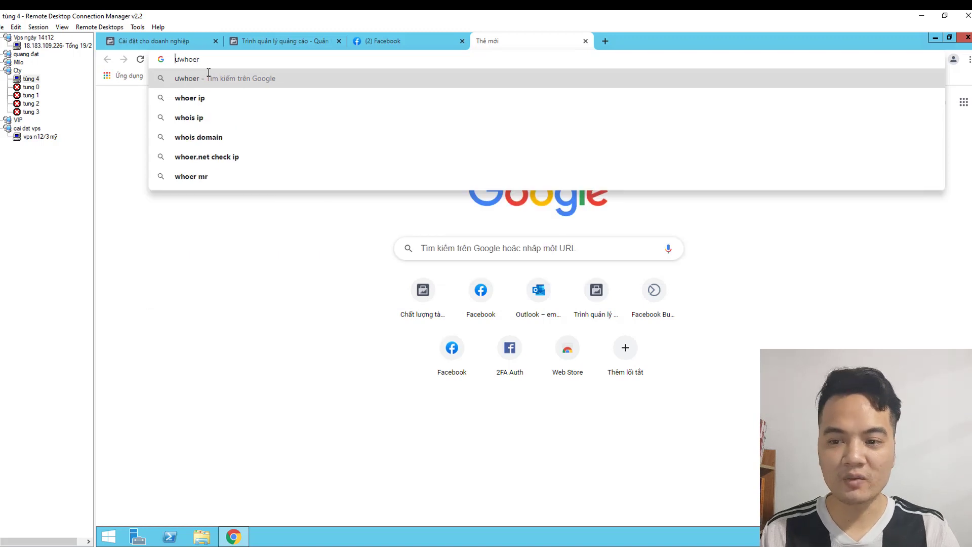
key("BackSpace")
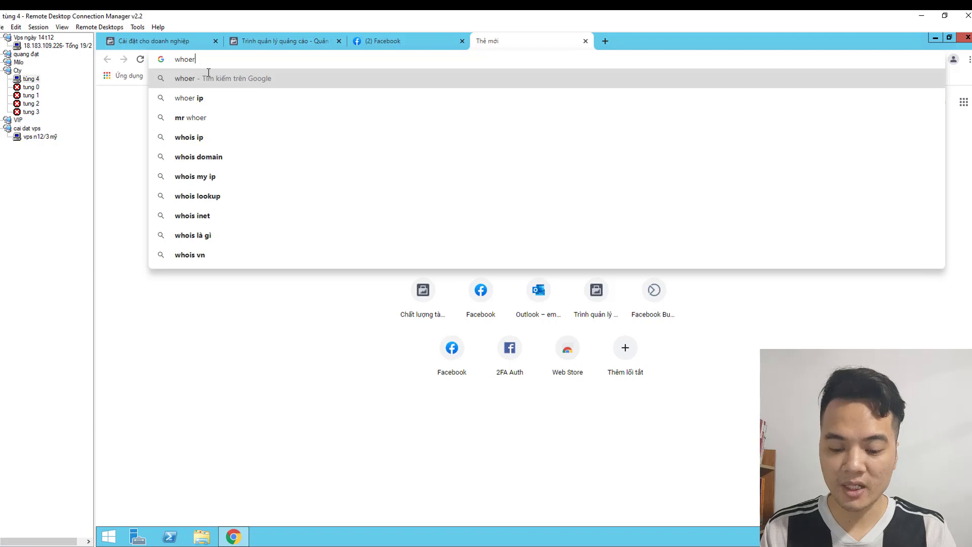
type(".net")
key("Return")
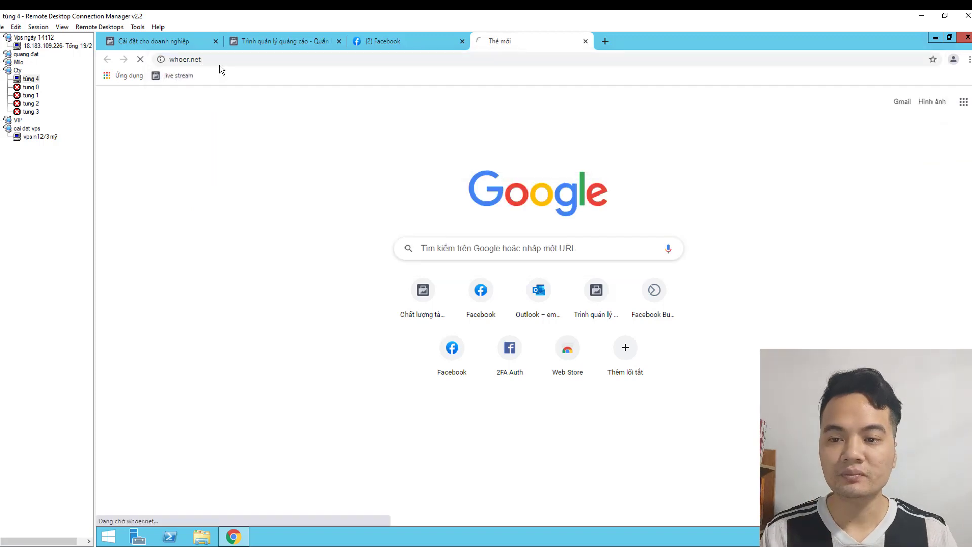
left_click(217, 58)
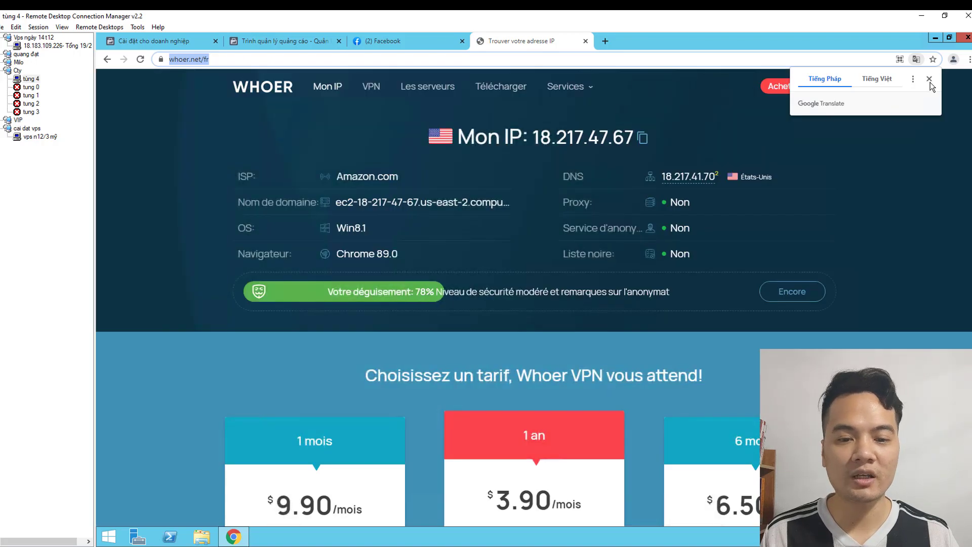
Copy the whoer.net/fr address from Chrome on the tùng 4 server
left_click(459, 140)
key("ctrl+l")
key("ctrl+c")
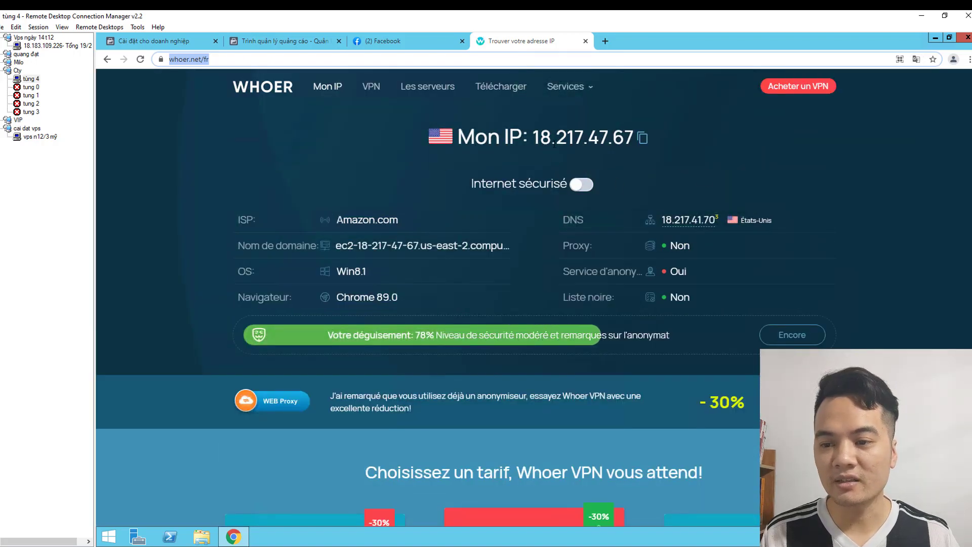
Open whoer.net/fr in a new Chrome tab on the vps n12/3 mỹ server and review its IP and browser details
left_click(45, 137)
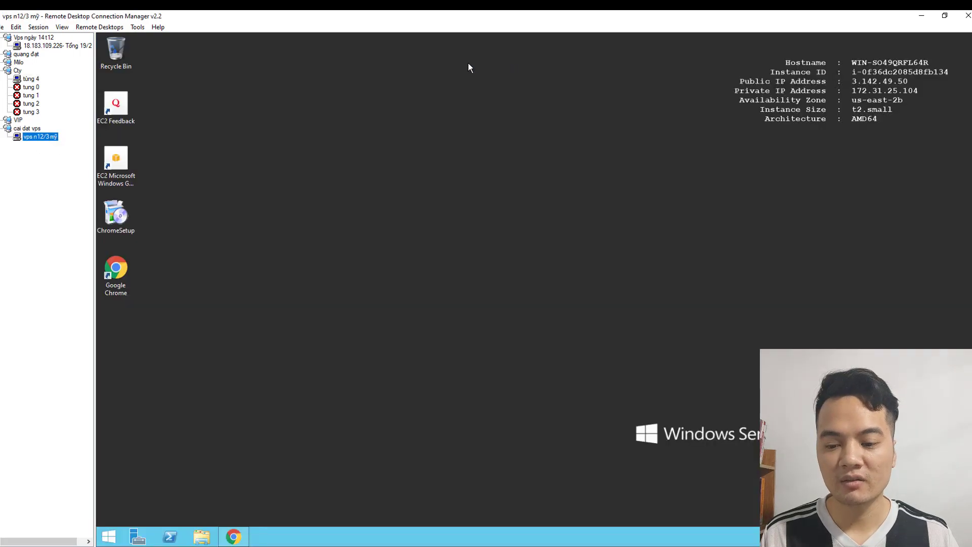
left_click(237, 538)
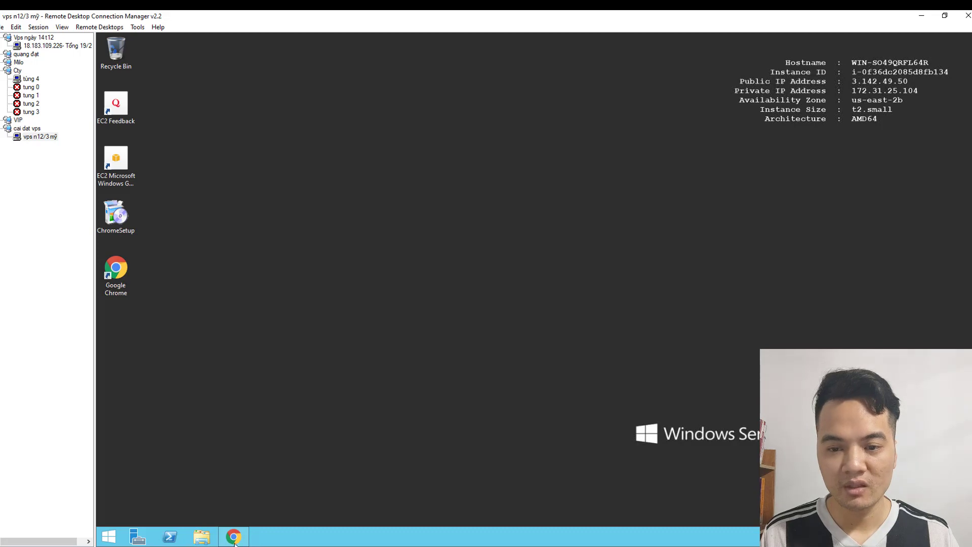
left_click(235, 538)
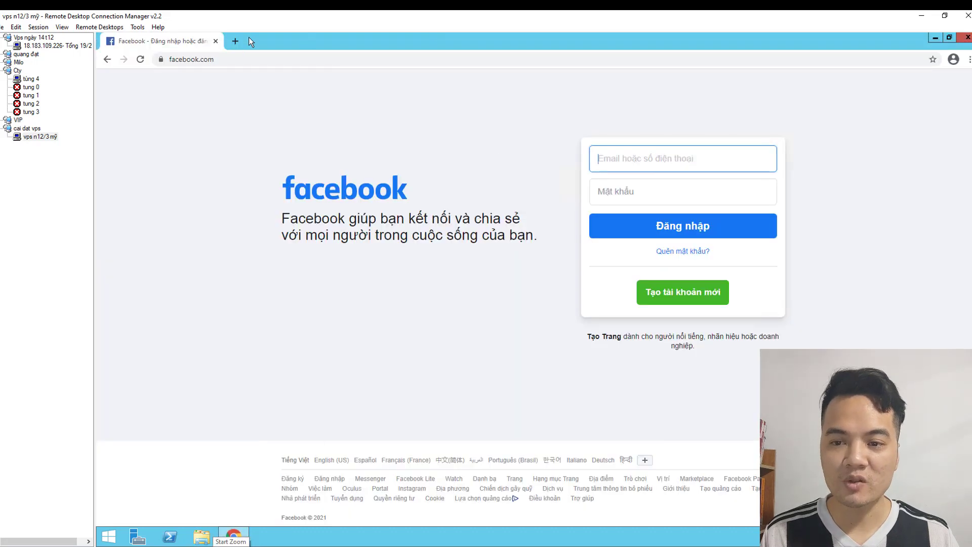
left_click(235, 42)
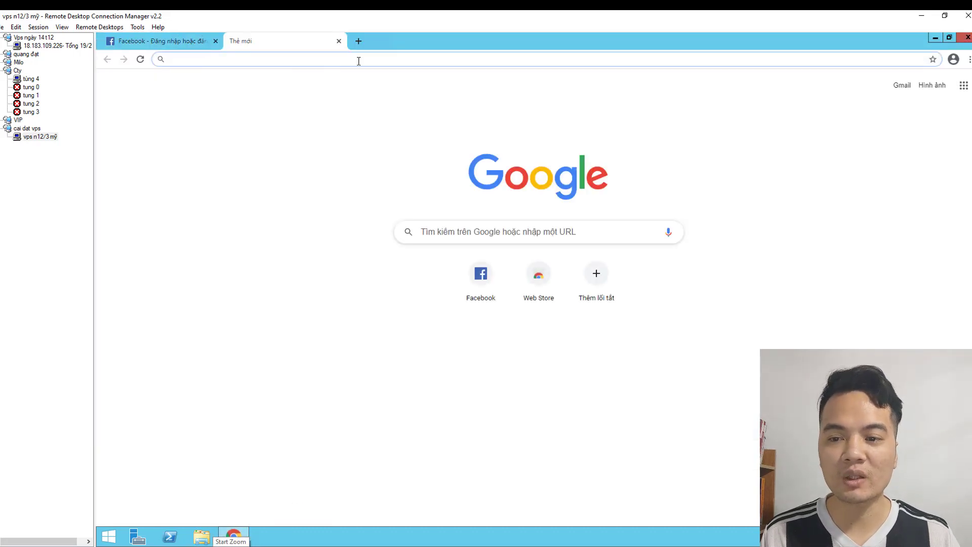
key("ctrl+v")
key("Return")
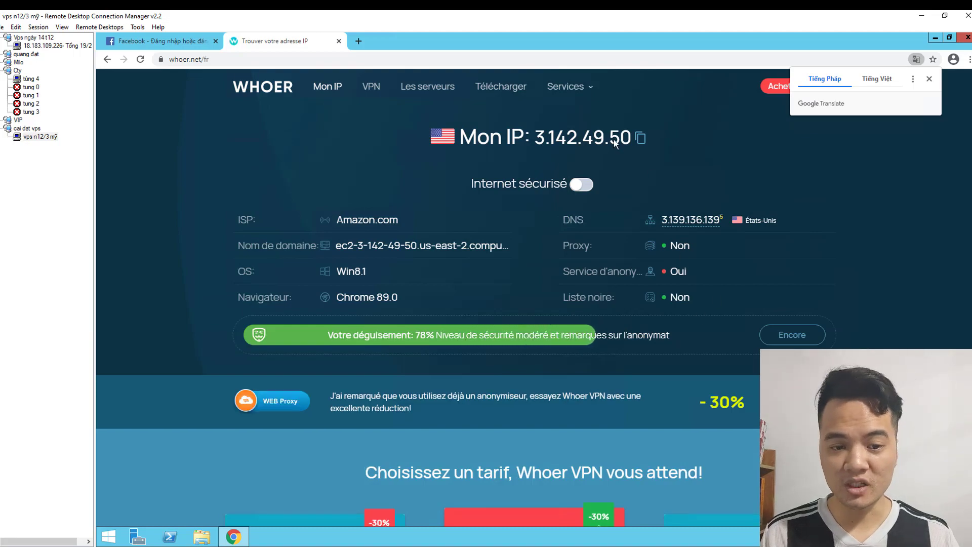
scroll(662, 214, "down", 5)
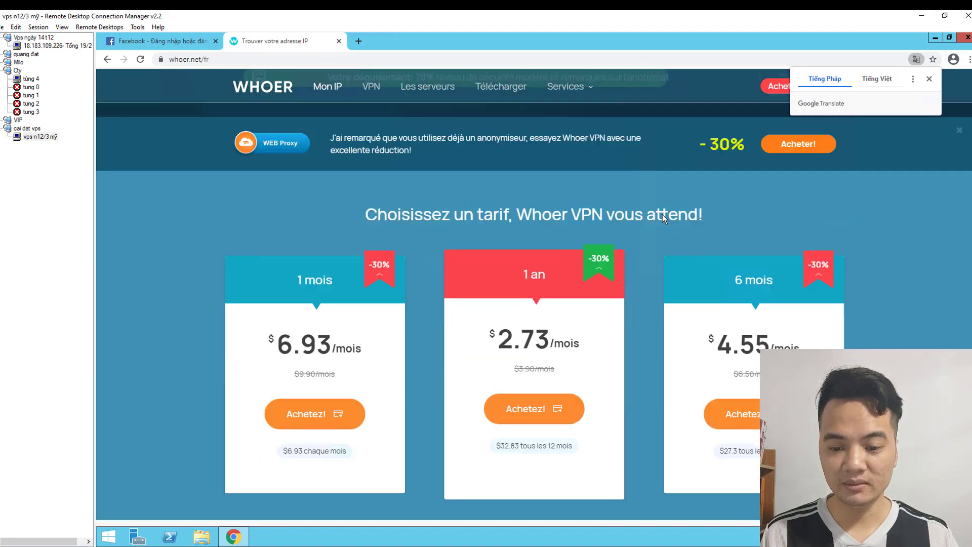
scroll(663, 215, "down", 15)
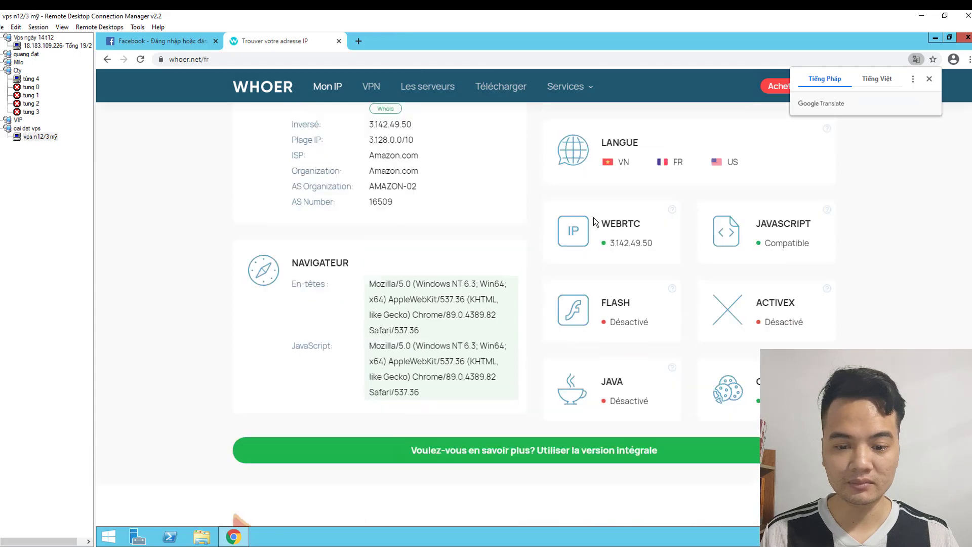
scroll(600, 214, "down", 6)
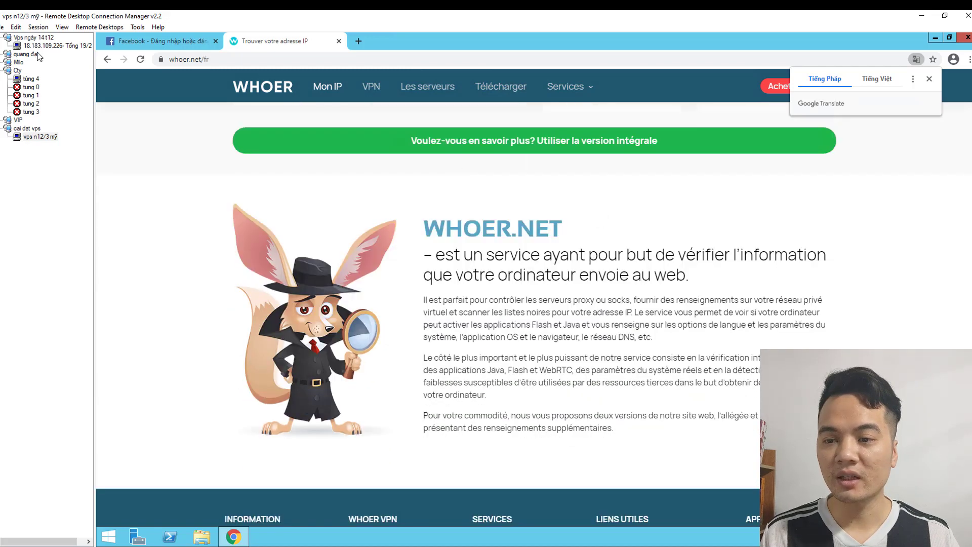
Open whoer.net/fr in a maximized Chrome window on the Tổng 19/2 server and dismiss the default-browser notice
left_click(50, 45)
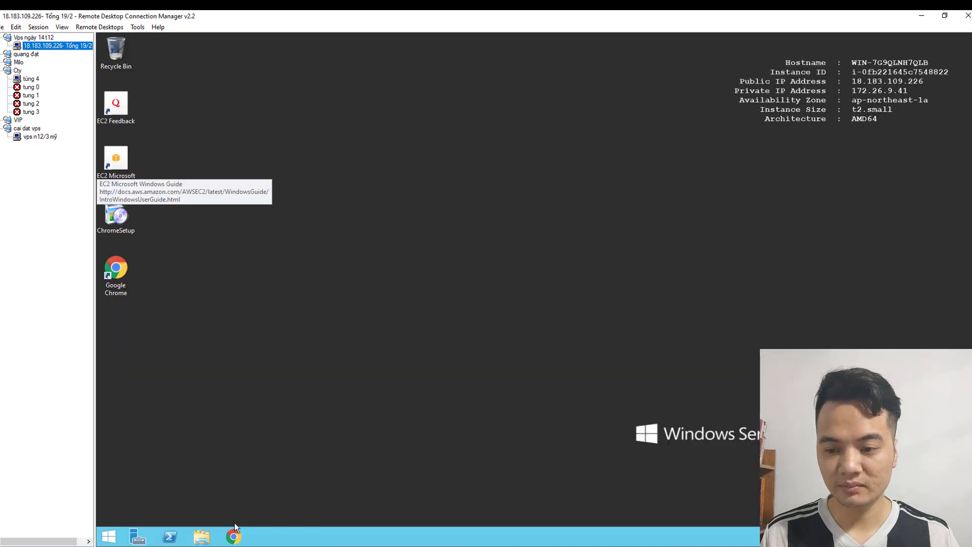
double_click(118, 268)
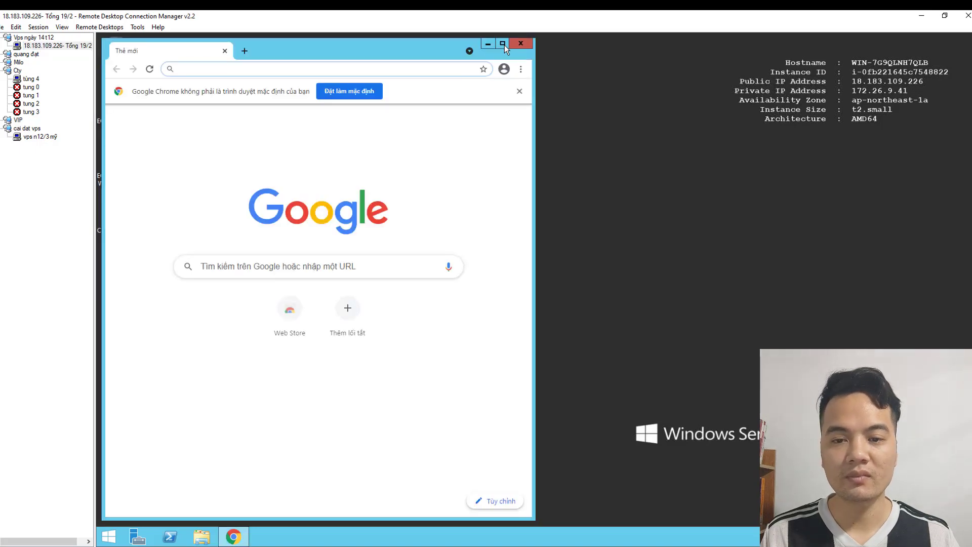
left_click(503, 44)
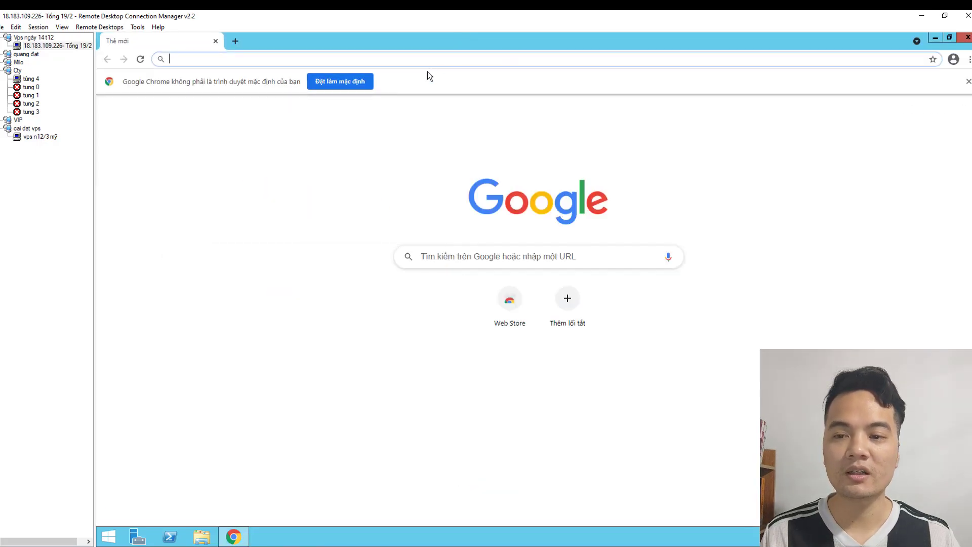
type("whoer.net/fr")
key("Return")
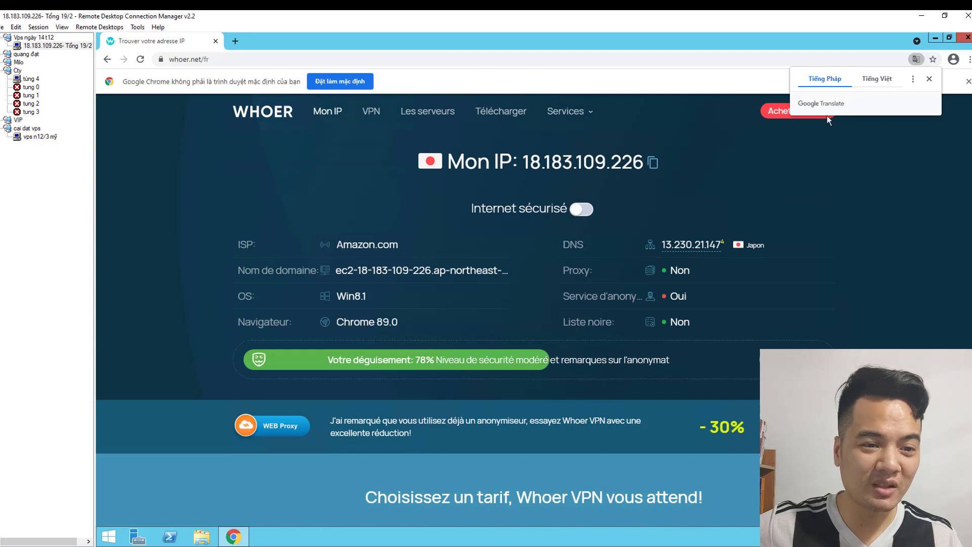
left_click(968, 89)
left_click(968, 81)
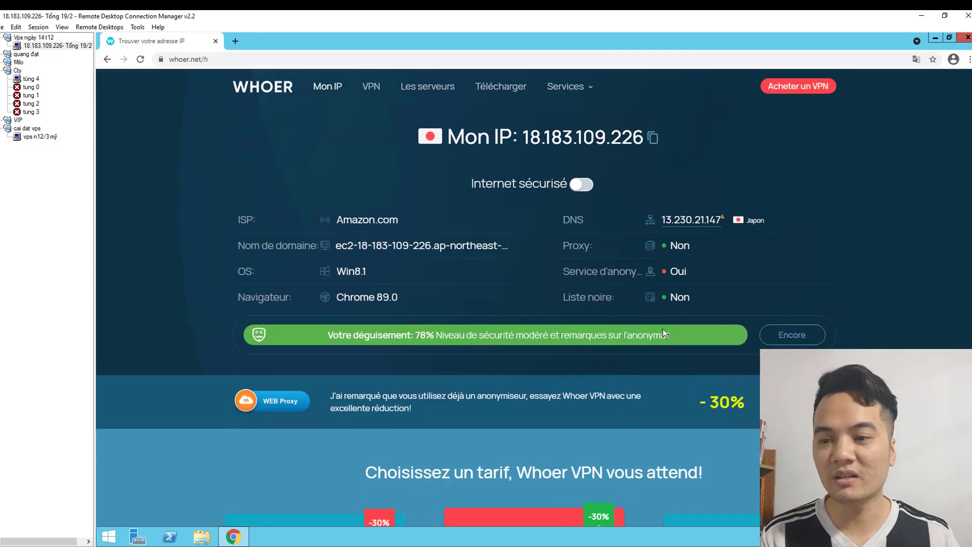
Return to the tùng 4 server and display the campaigns of the live stream 1 ad account in Ads Manager
left_click(30, 79)
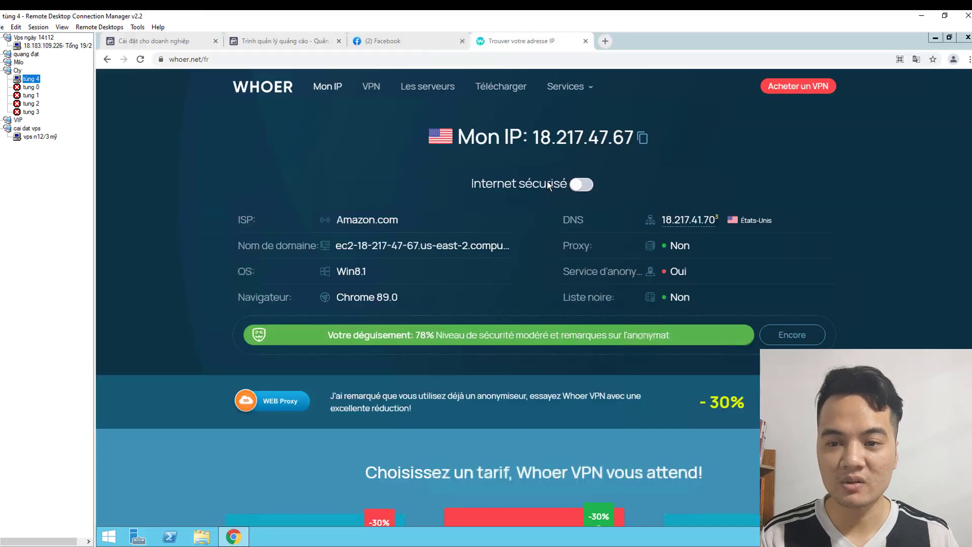
left_click(276, 42)
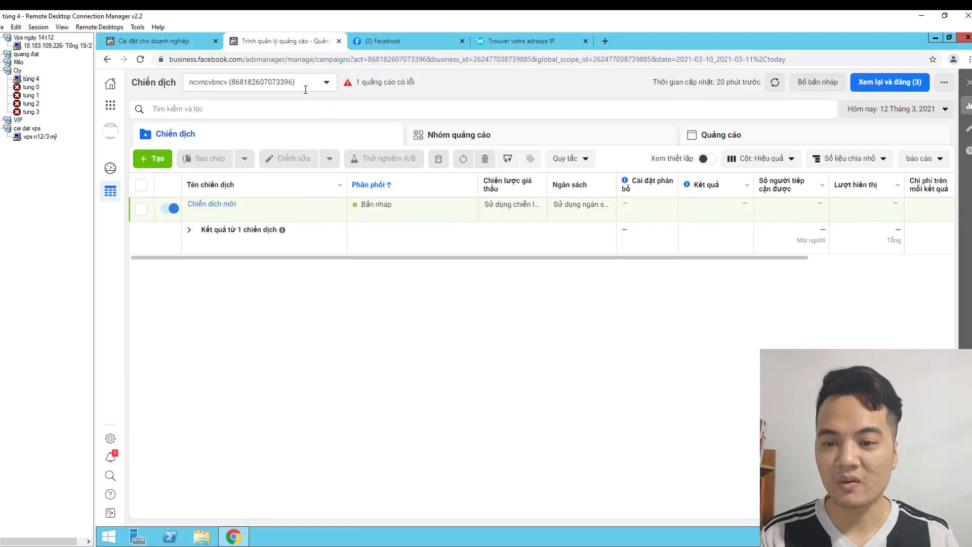
left_click(327, 84)
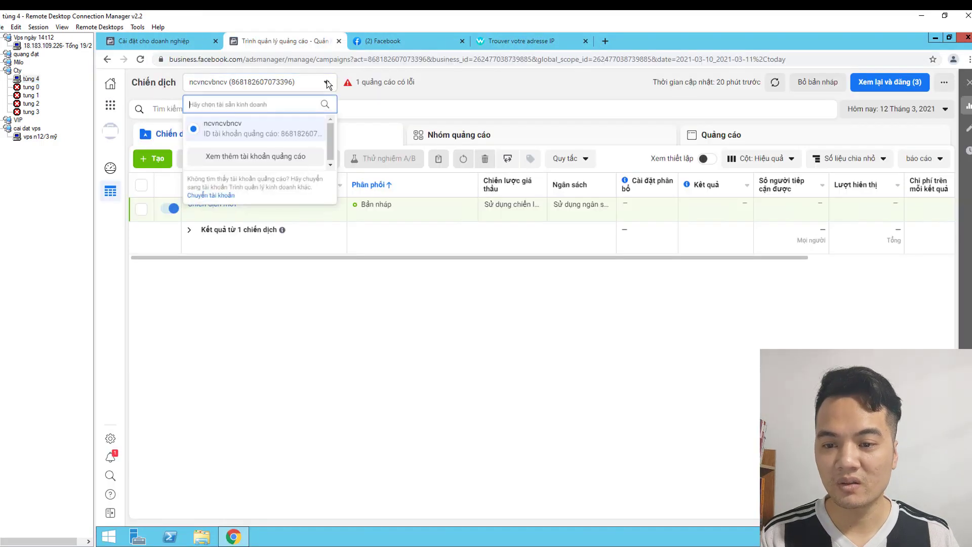
left_click(274, 157)
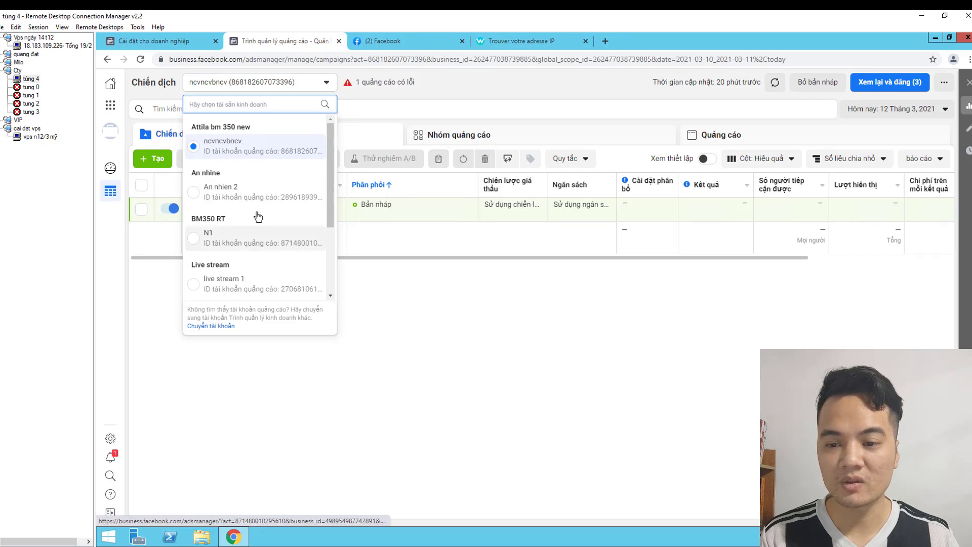
scroll(255, 233, "down", 2)
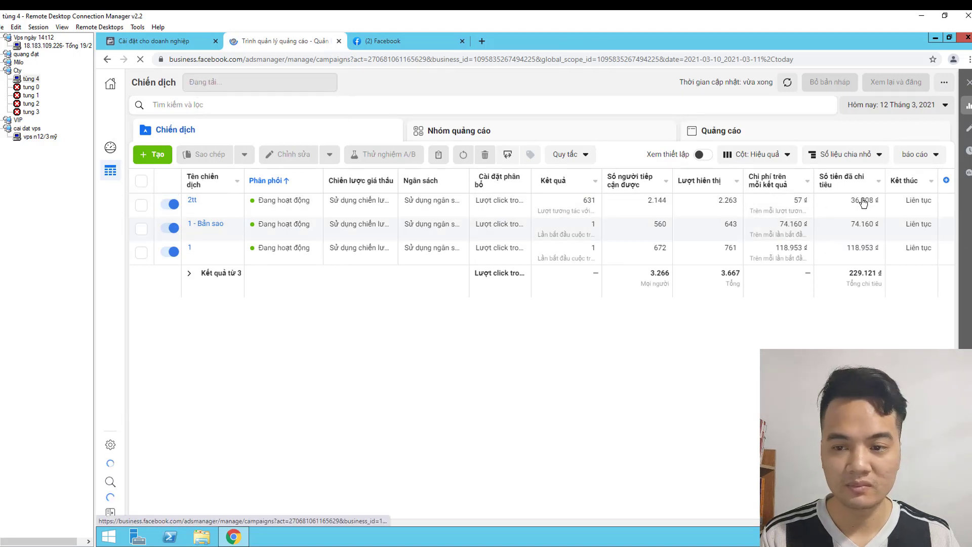
Switch Ads Manager to the An nhien 2 ad account under An nhine
left_click(317, 83)
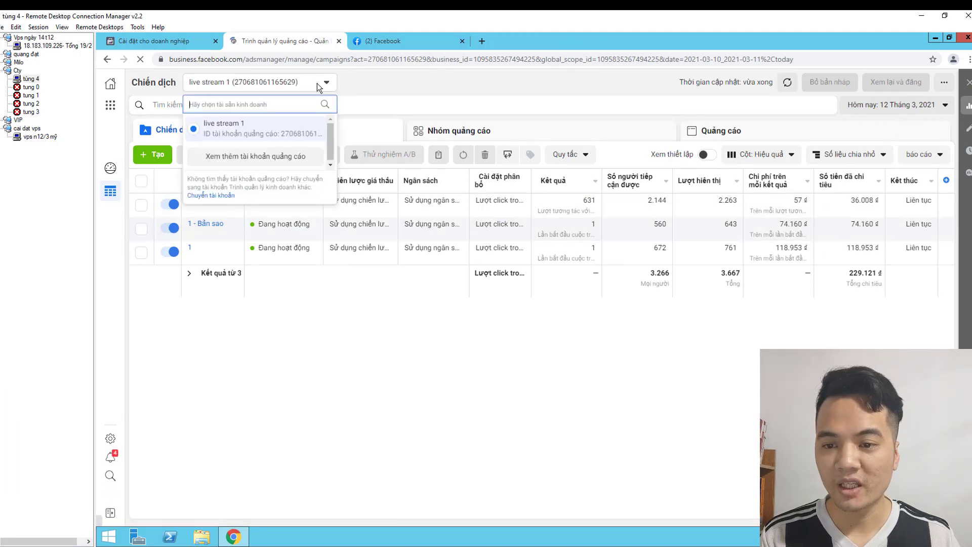
left_click(308, 85)
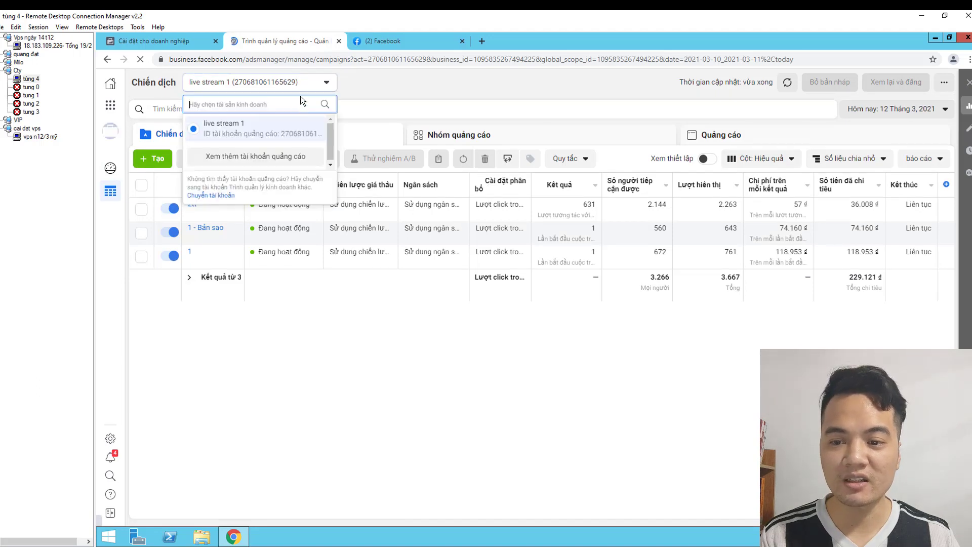
left_click(273, 155)
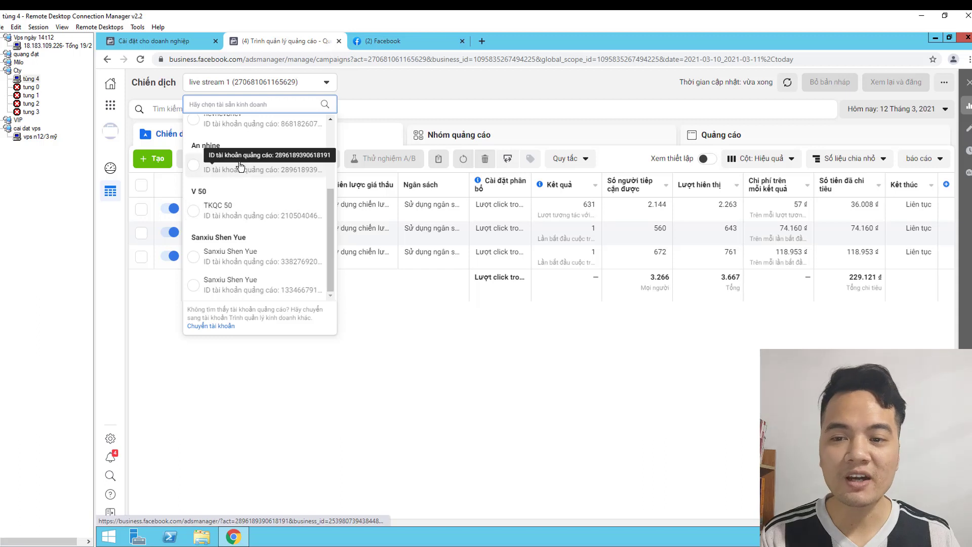
left_click(240, 167)
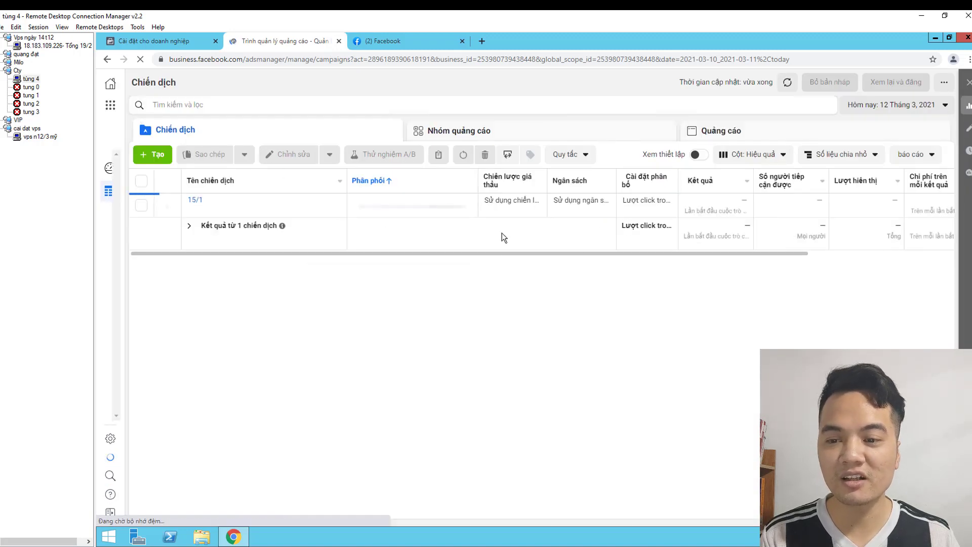
Check the An nhien 2 account's quality page and its payment settings, examining the amount due
left_click(112, 105)
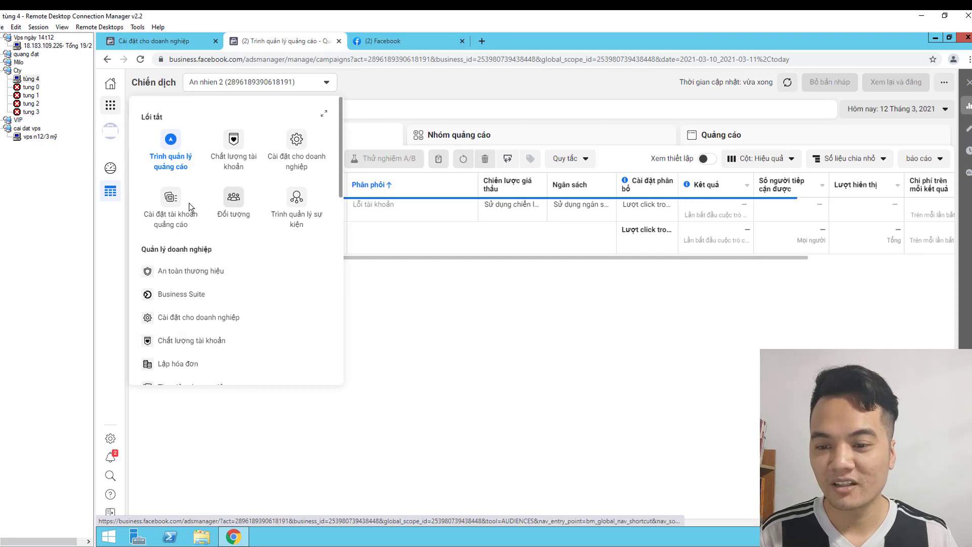
left_click(236, 140)
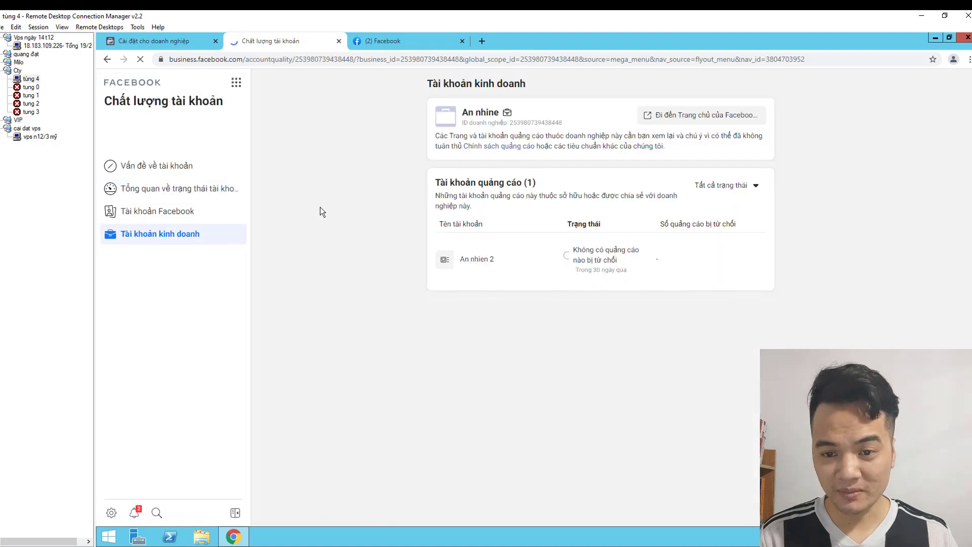
left_click(237, 83)
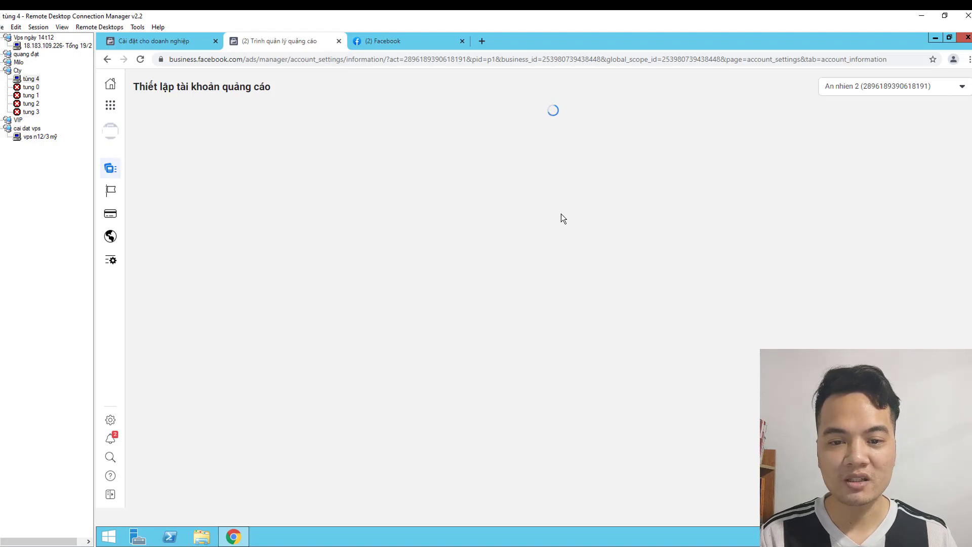
left_click(507, 157)
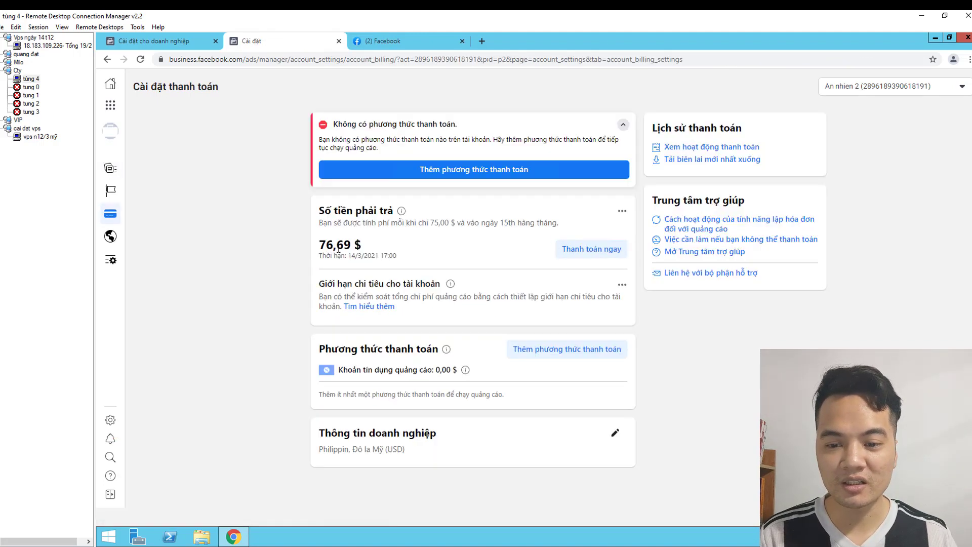
key("ctrl+a")
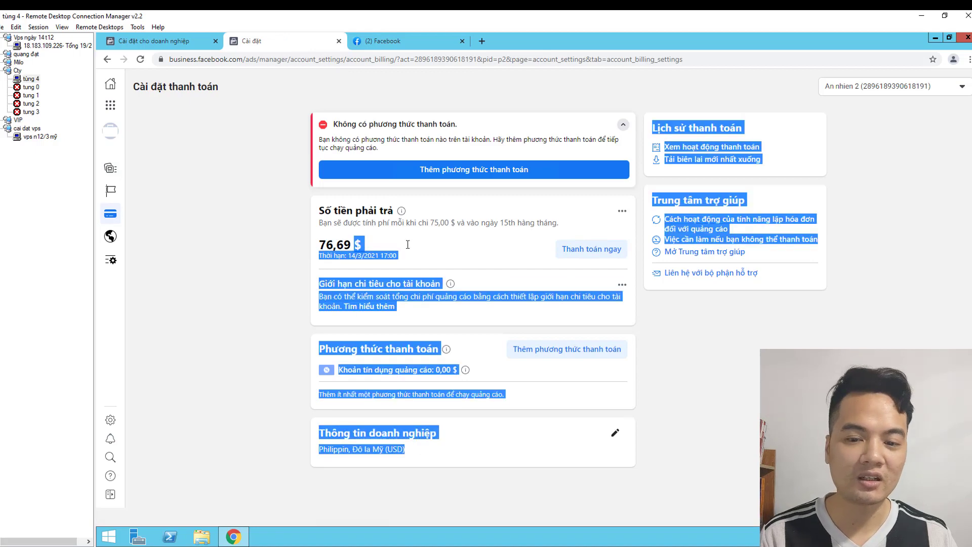
left_click(348, 242)
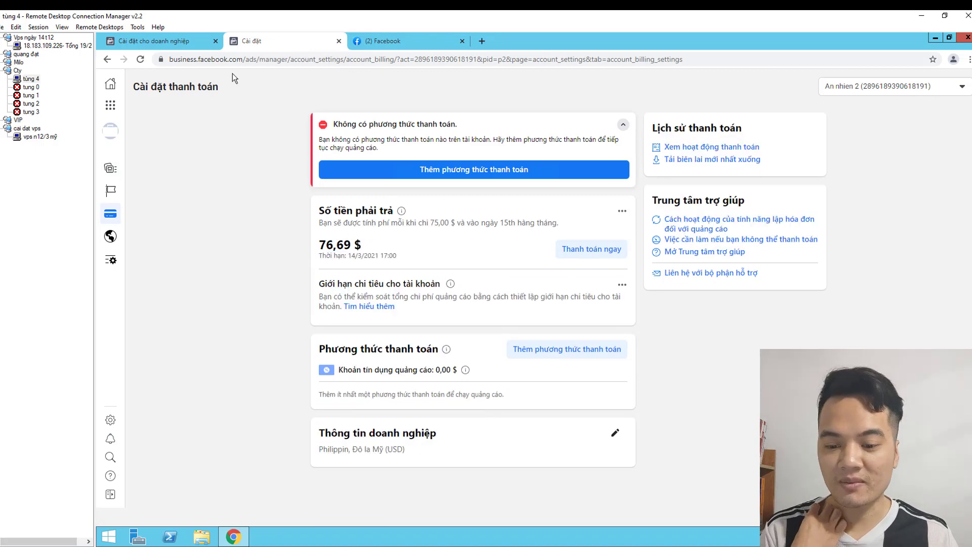
Switch to the local Cốc Cốc browser and bring up the tab with the YouTube channel's videos
key("alt+Tab")
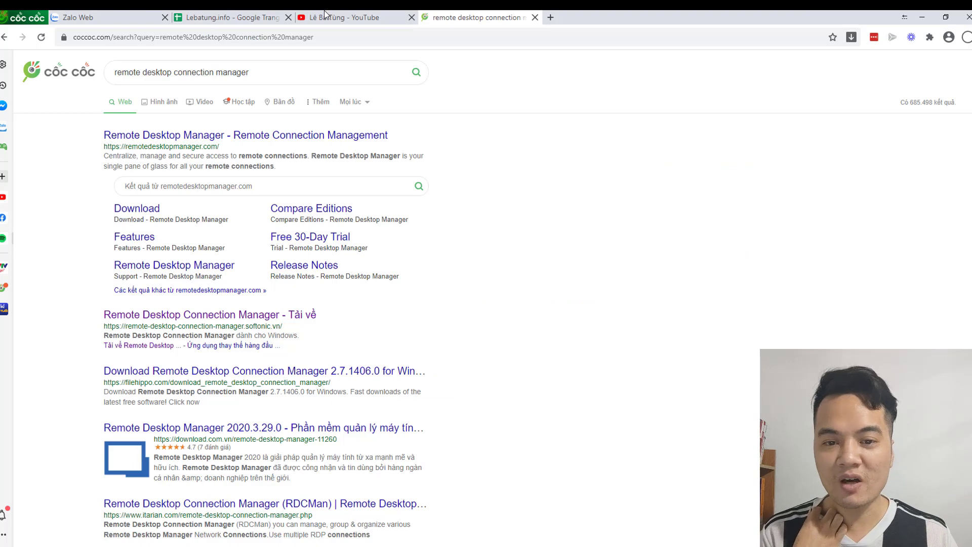
left_click(353, 16)
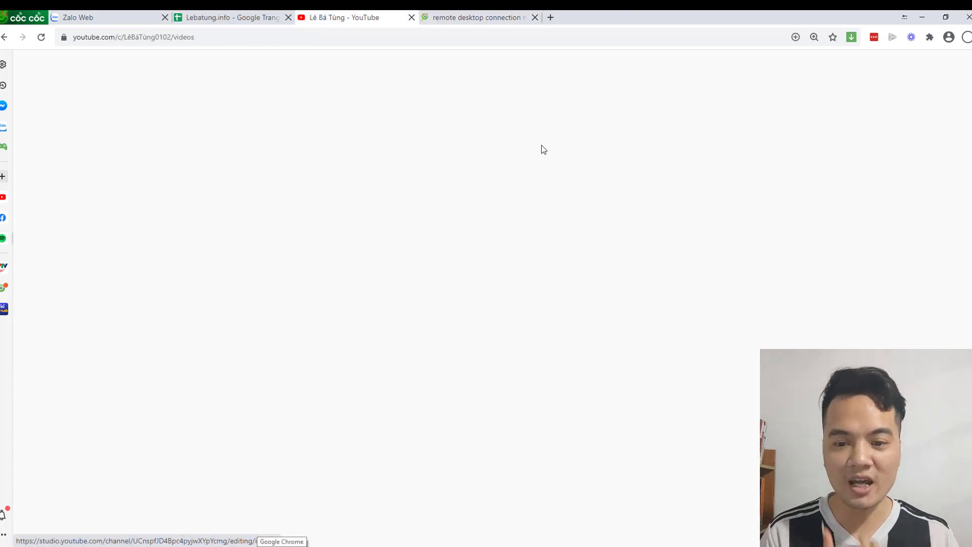